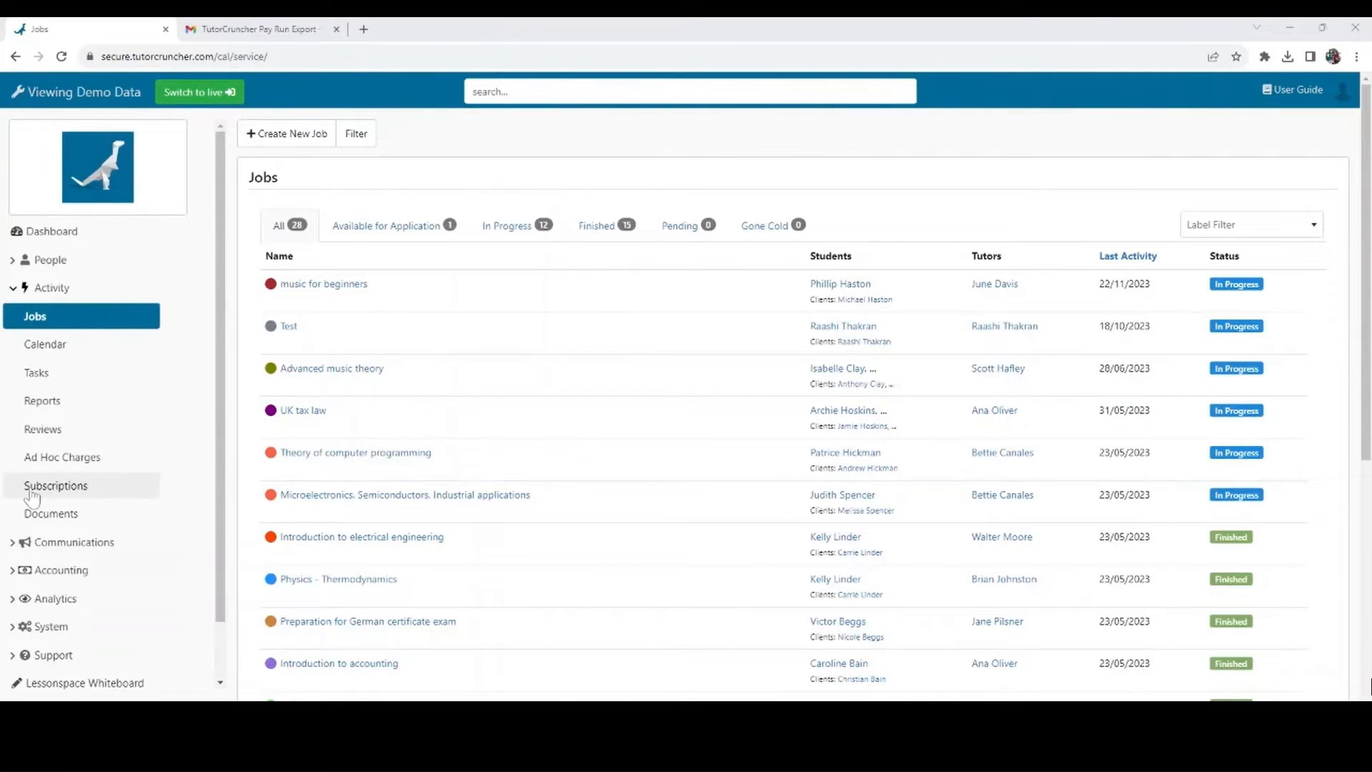
Save the general accounting settings in the system settings with Use Pay Runs enabled.
{"action": "scroll", "coordinate": [118, 589], "scroll_direction": "down", "scroll_amount": 1}
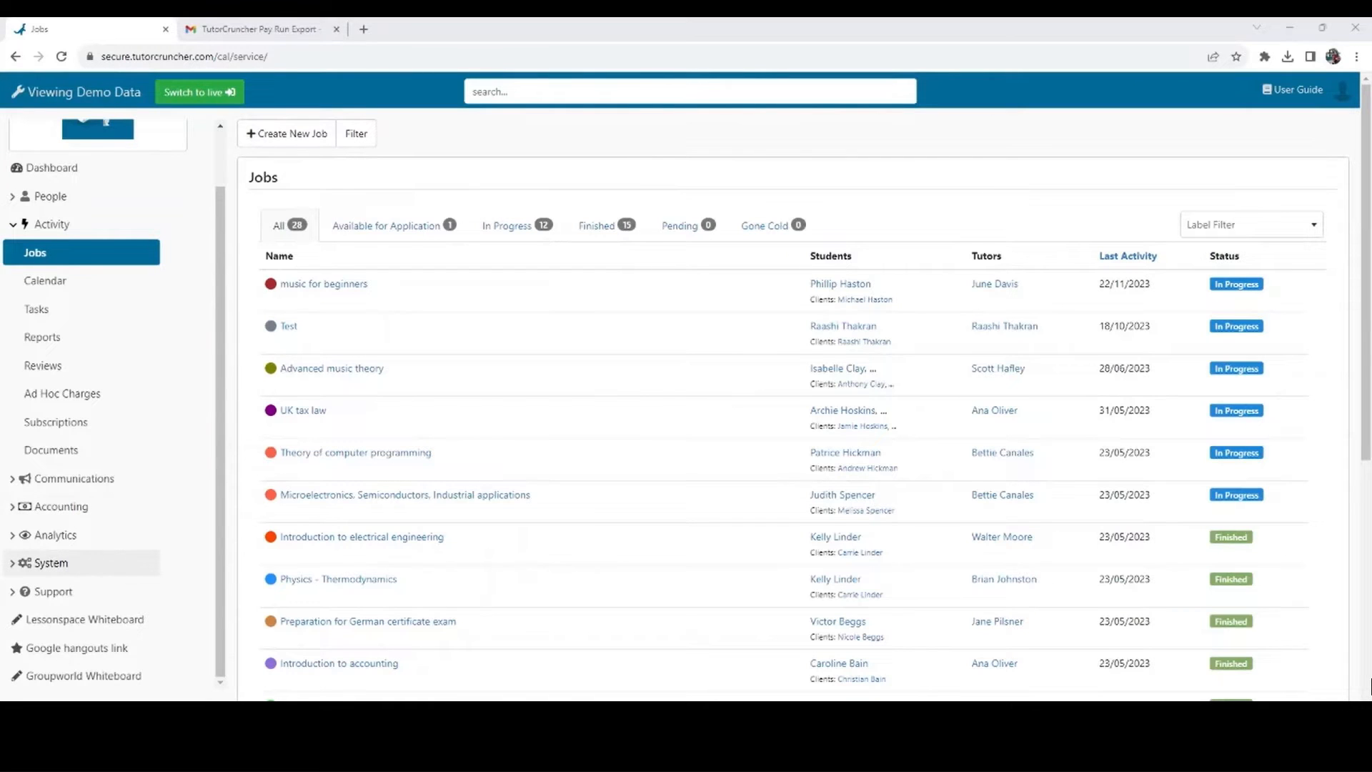
{"action": "left_click", "coordinate": [110, 568]}
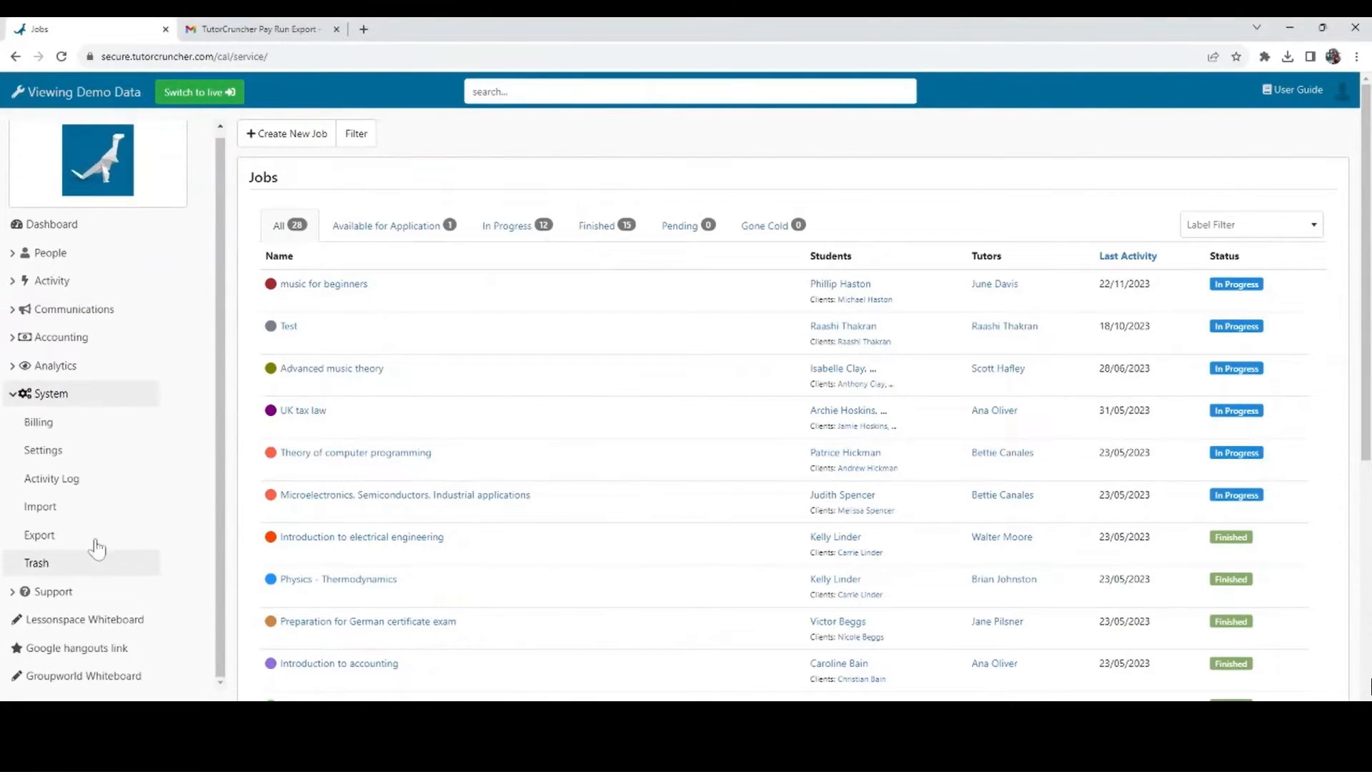
{"action": "left_click", "coordinate": [88, 464]}
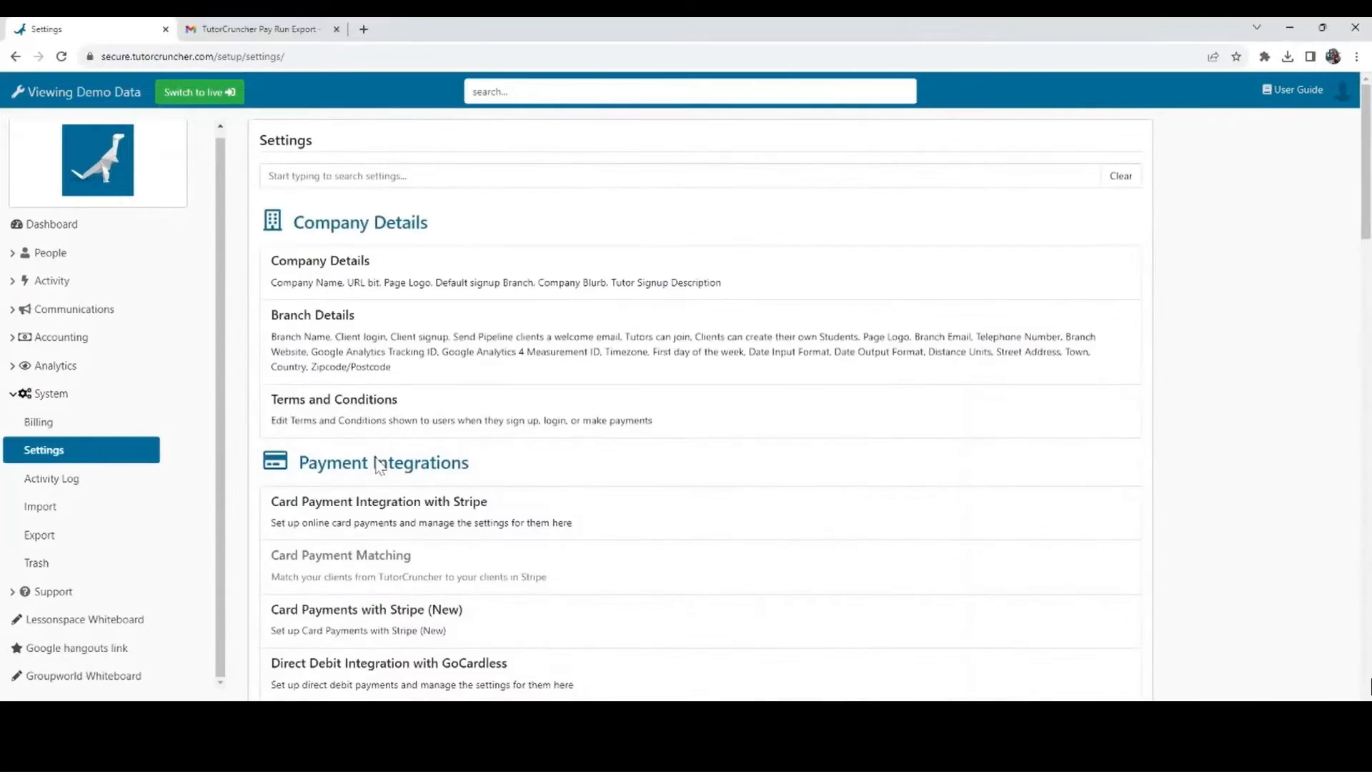
{"action": "scroll", "coordinate": [401, 560], "scroll_direction": "down", "scroll_amount": 5}
{"action": "scroll", "coordinate": [407, 568], "scroll_direction": "down", "scroll_amount": 10}
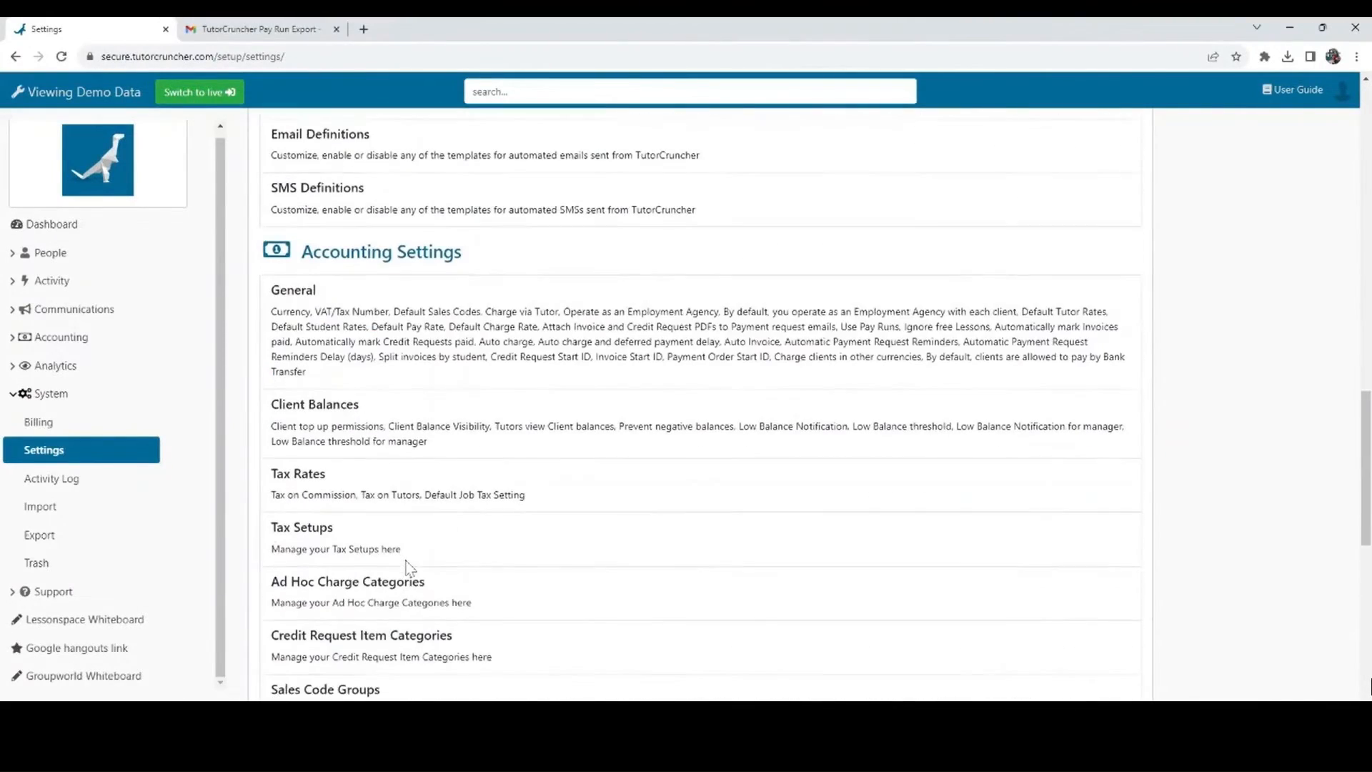
{"action": "left_click", "coordinate": [306, 347]}
{"action": "scroll", "coordinate": [721, 493], "scroll_direction": "down", "scroll_amount": 2}
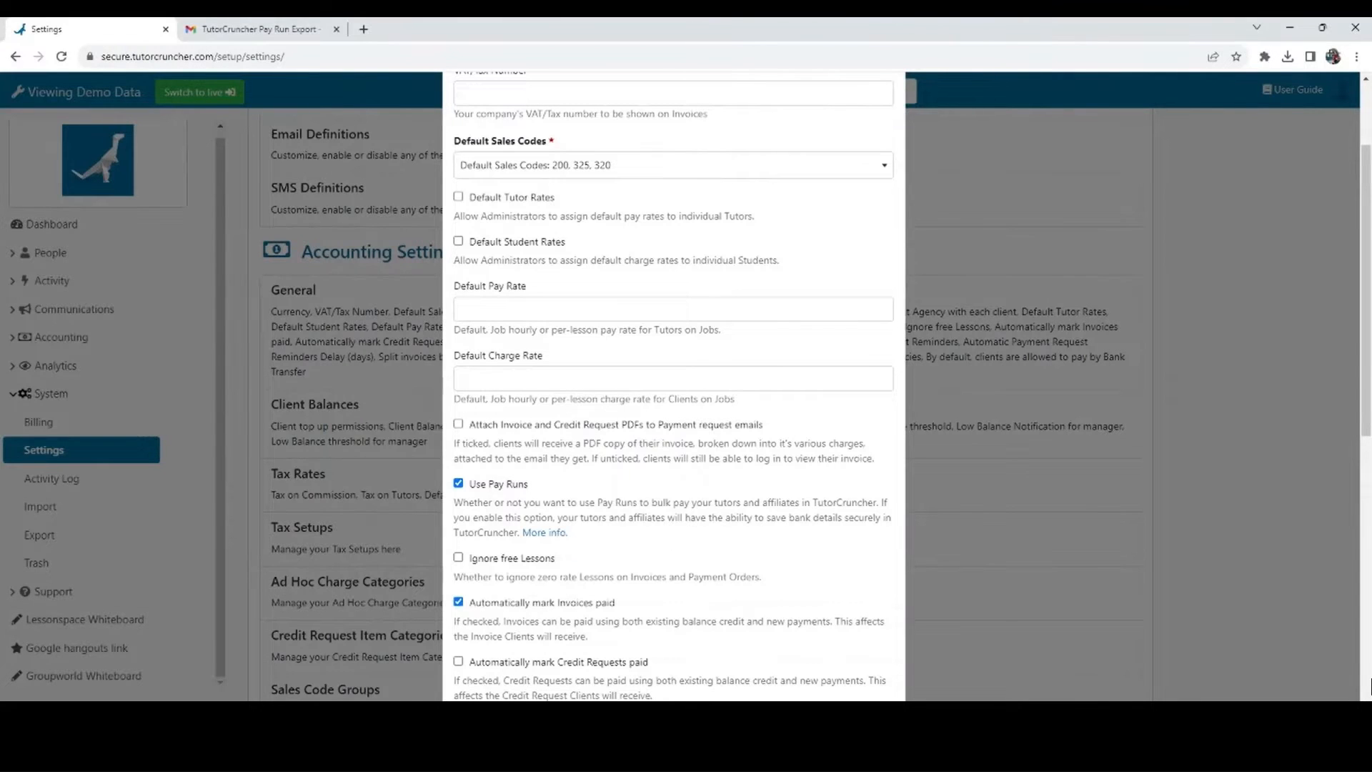
{"action": "scroll", "coordinate": [628, 546], "scroll_direction": "down", "scroll_amount": 10}
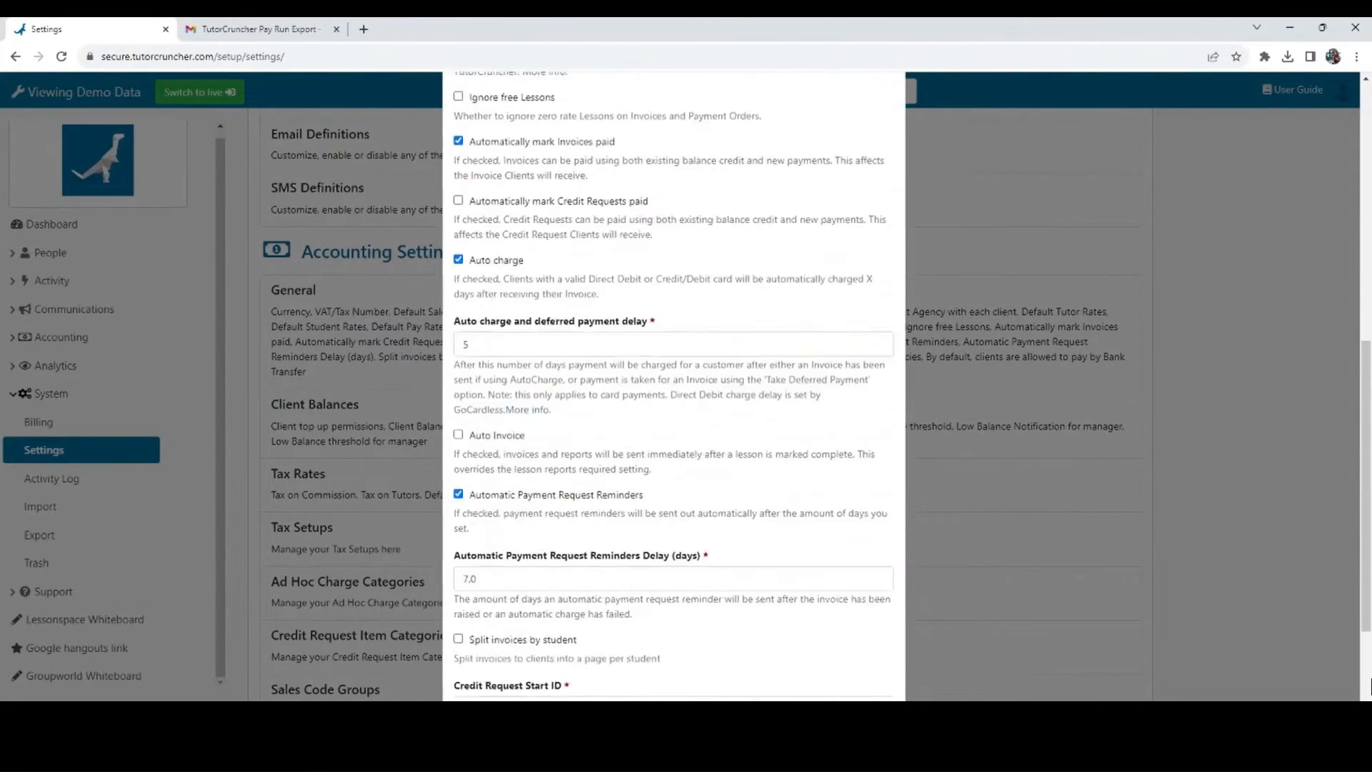
{"action": "left_click", "coordinate": [874, 698]}
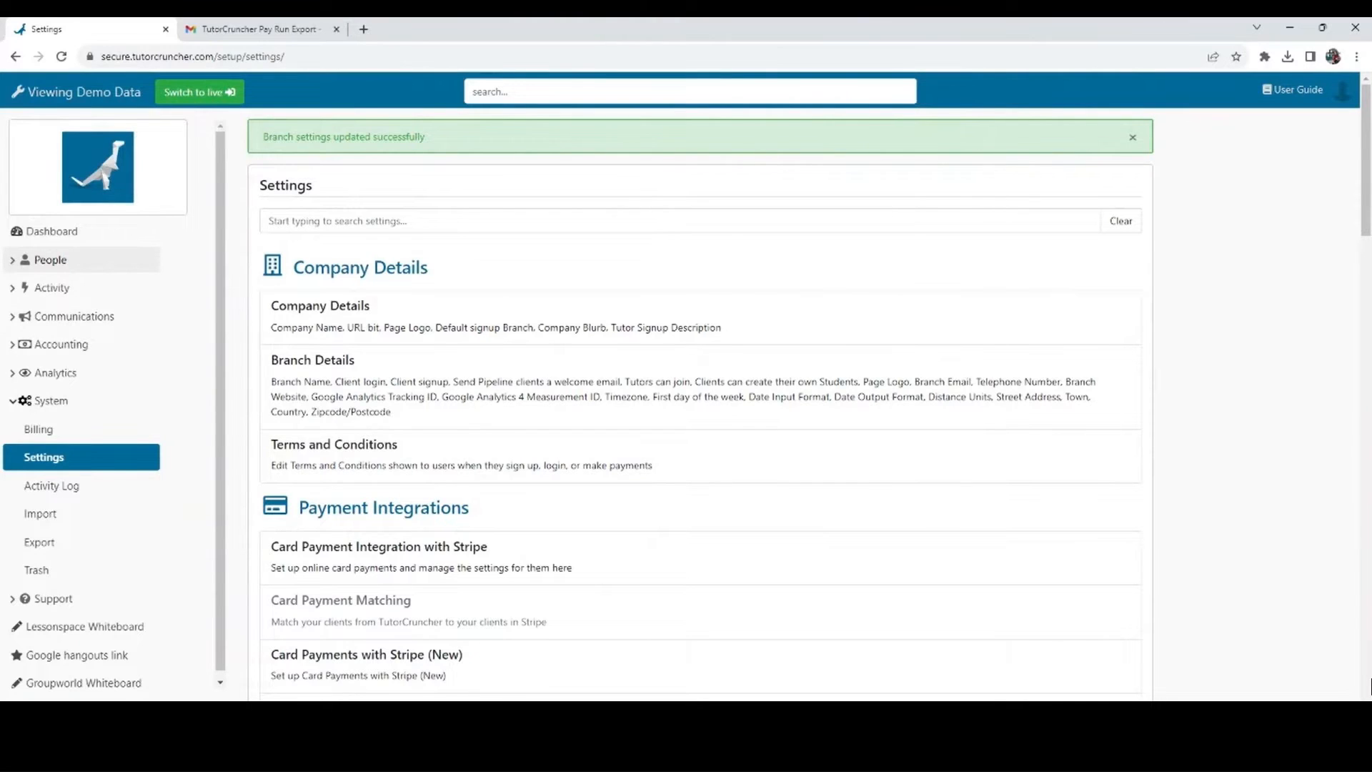
Open the accounting details of the second recently updated tutor in the approved tutors list.
{"action": "left_click", "coordinate": [88, 268]}
{"action": "left_click", "coordinate": [87, 292]}
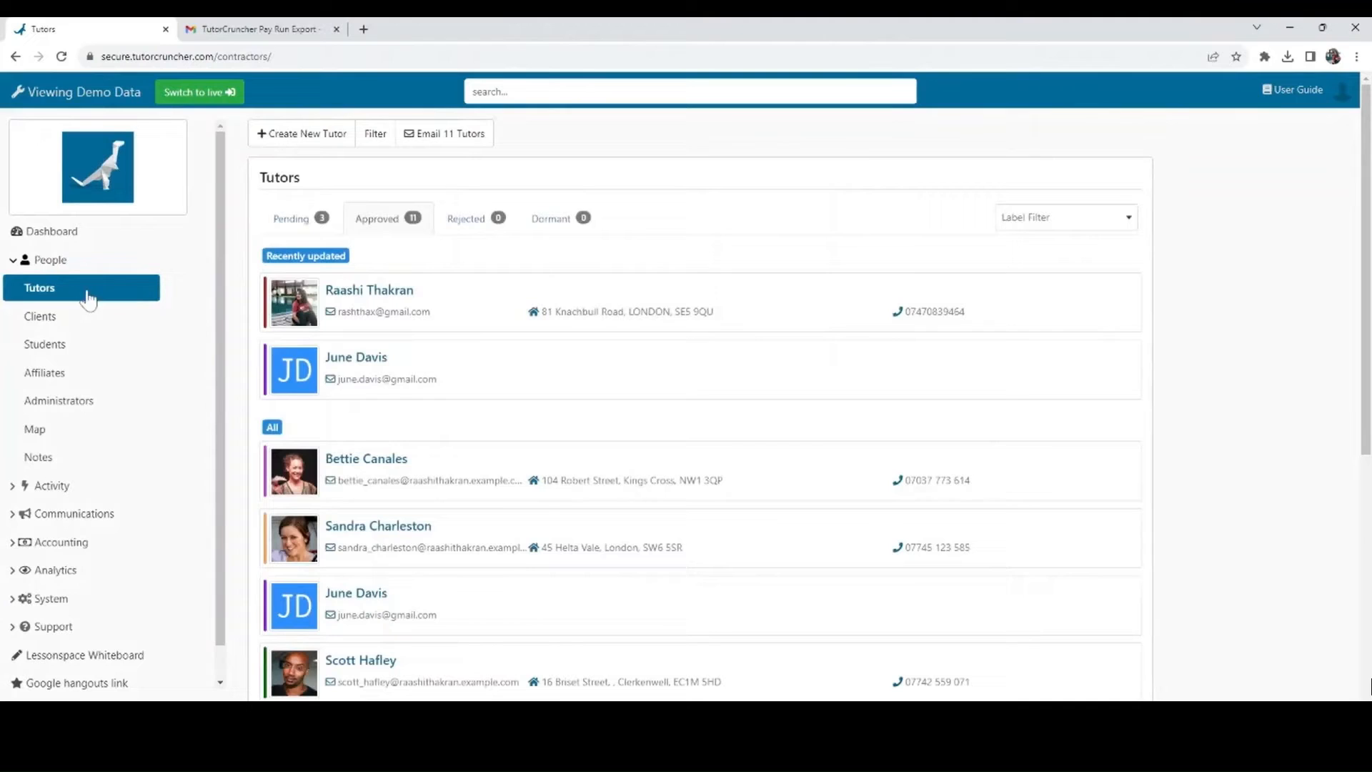
{"action": "left_click", "coordinate": [378, 362]}
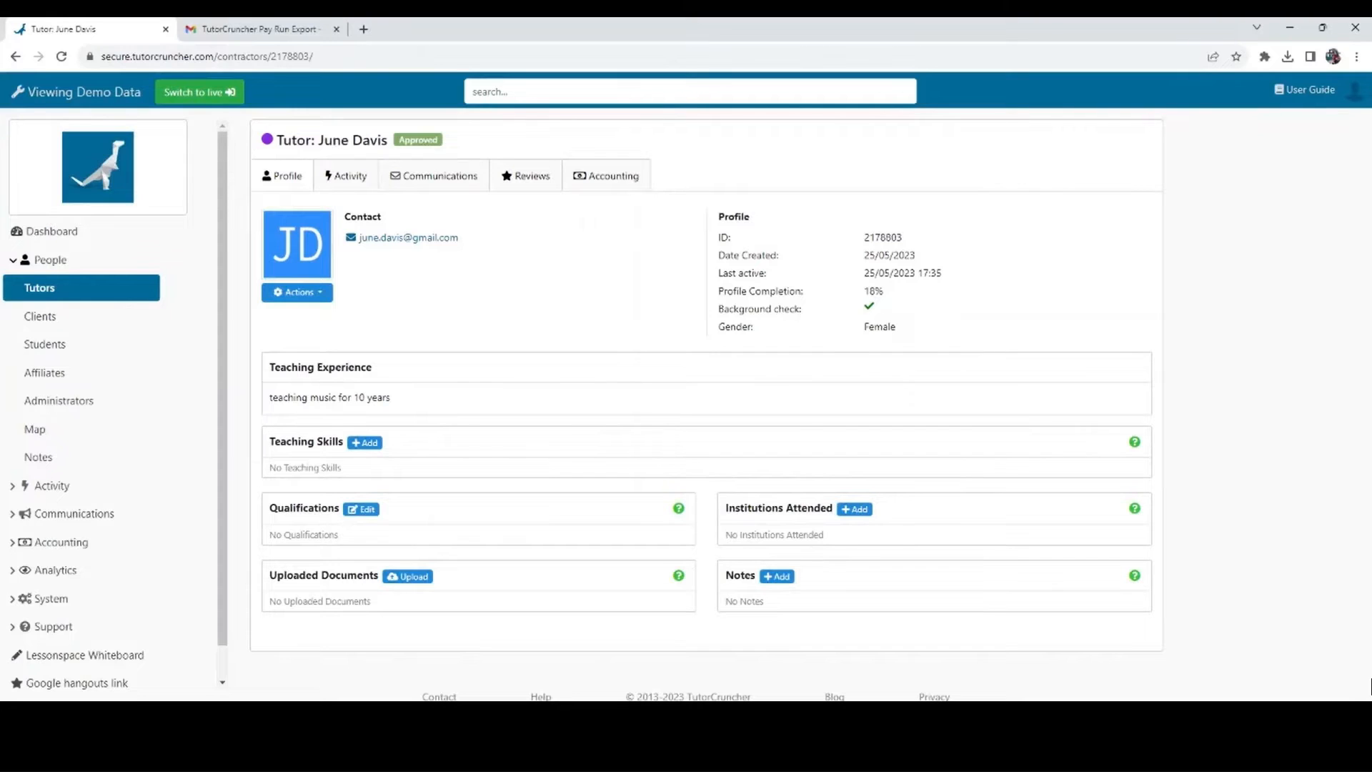
{"action": "left_click", "coordinate": [580, 176]}
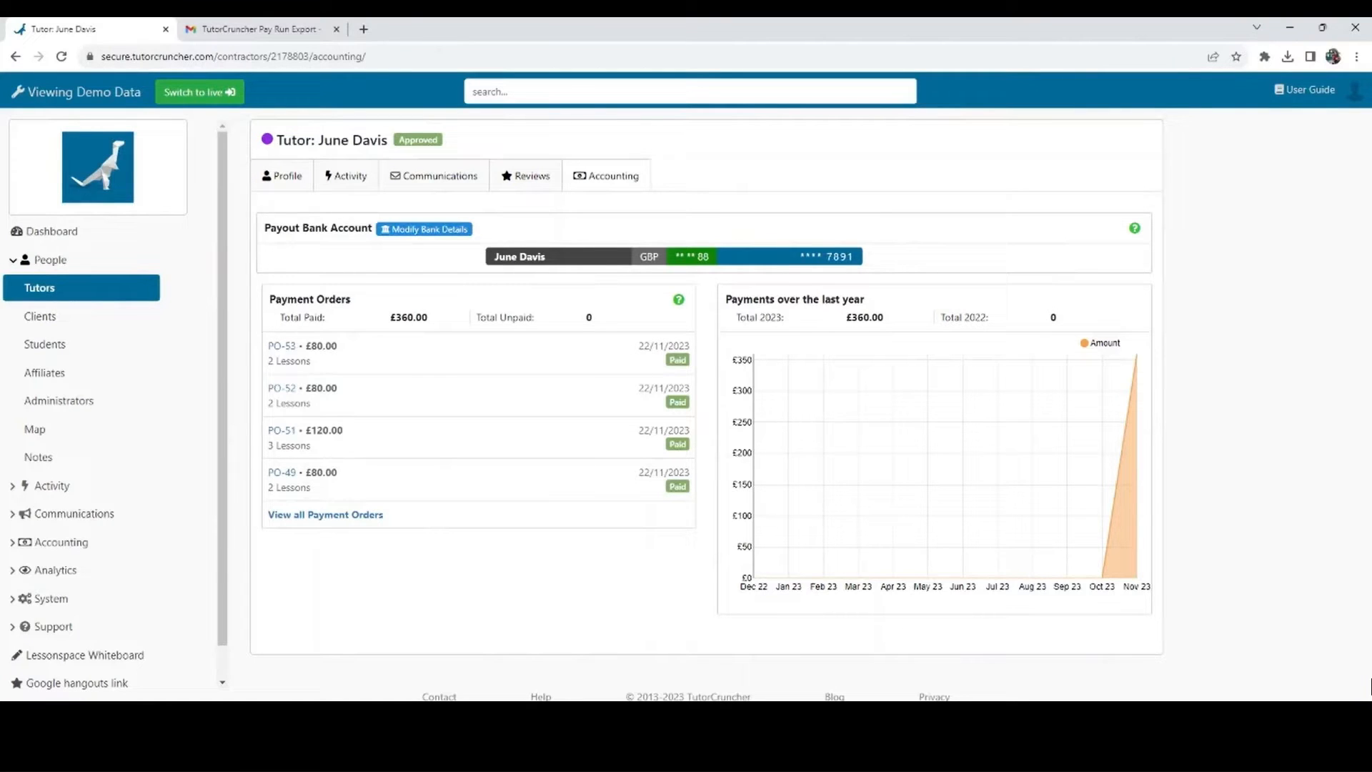
View the tutor's bank details form without changing it, and examine the payout account's name, sort code and account number.
{"action": "left_click", "coordinate": [419, 230]}
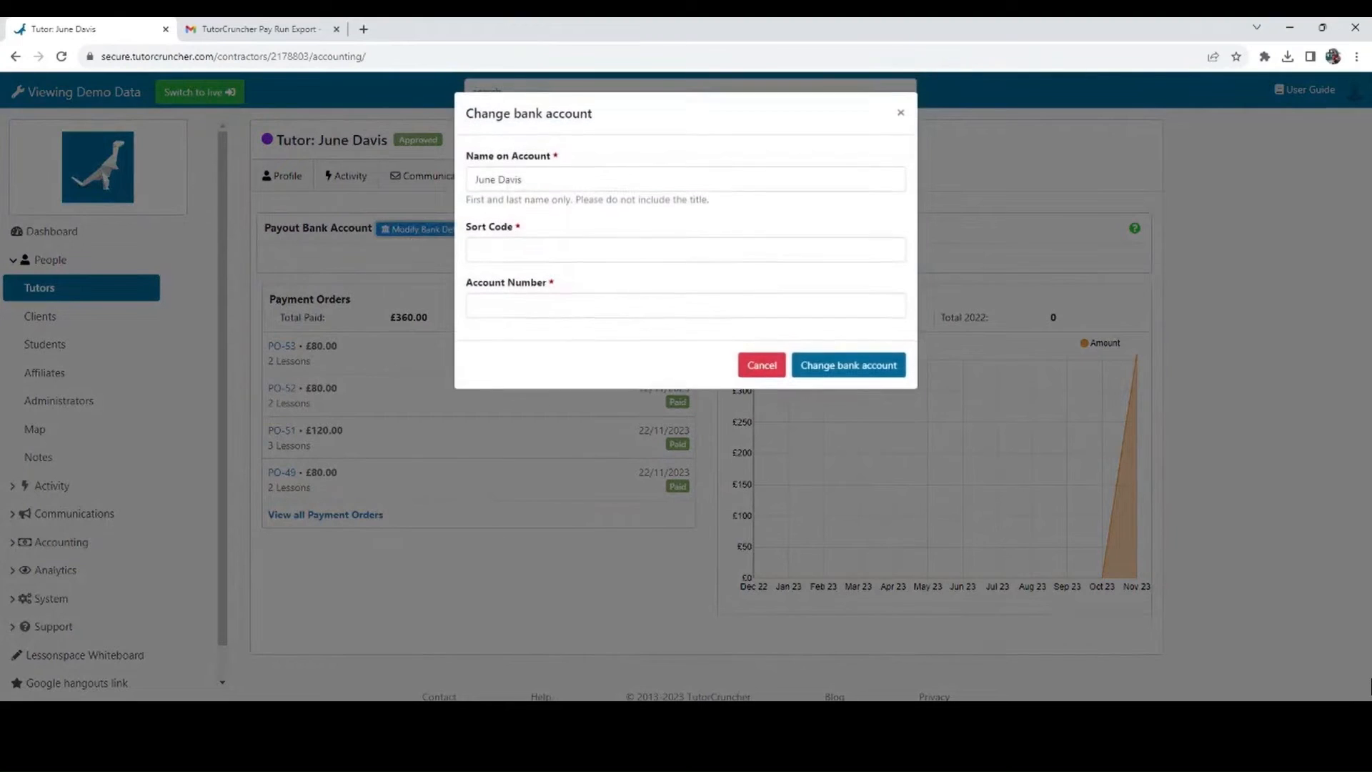
{"action": "left_click", "coordinate": [900, 114]}
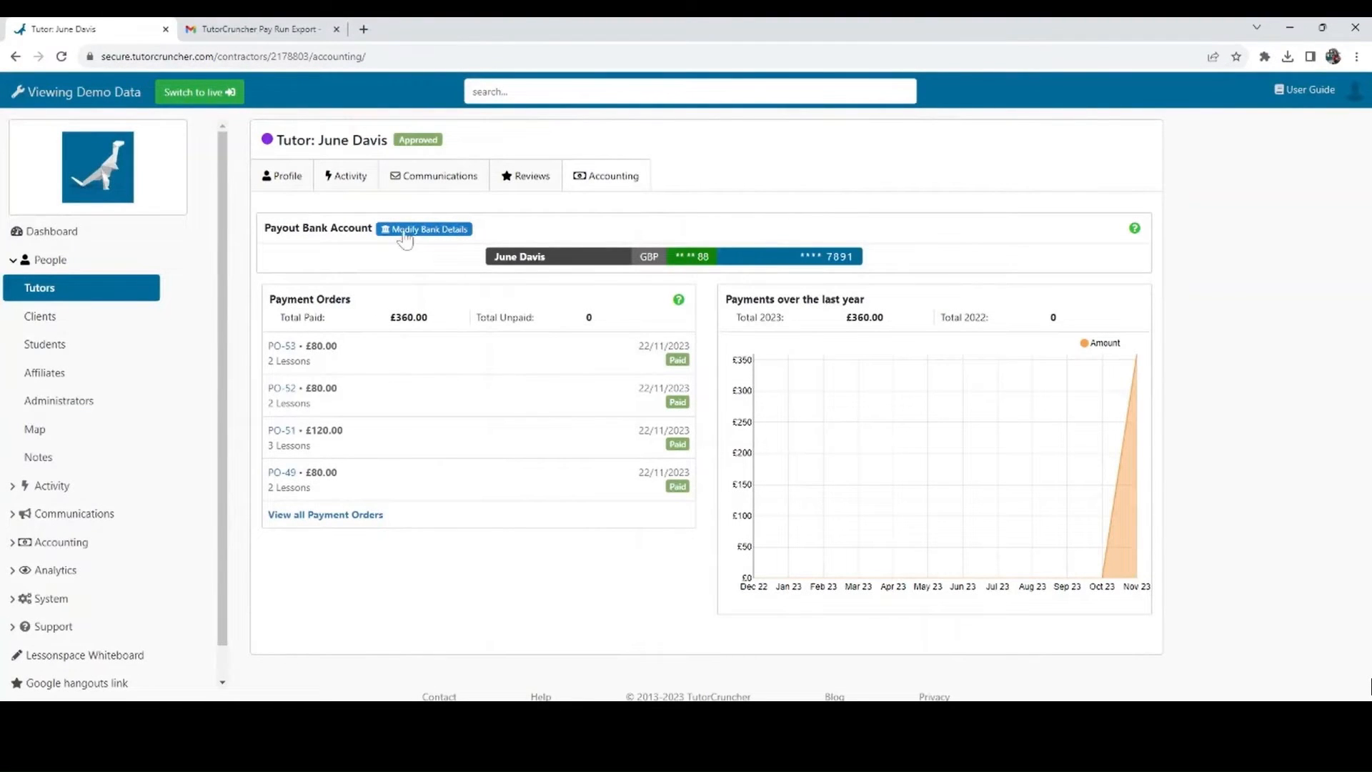
{"action": "mouse_move", "coordinate": [571, 268]}
{"action": "mouse_move", "coordinate": [690, 258]}
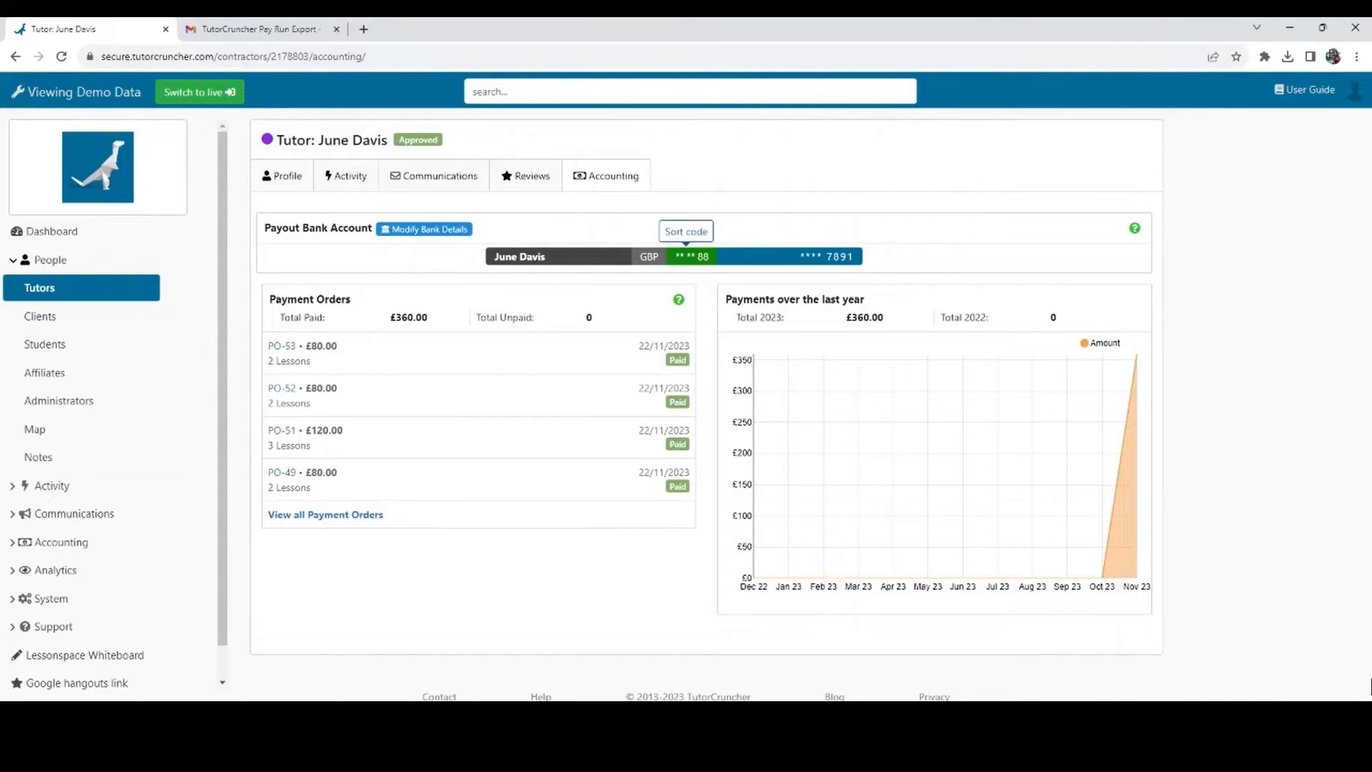
{"action": "mouse_move", "coordinate": [842, 268]}
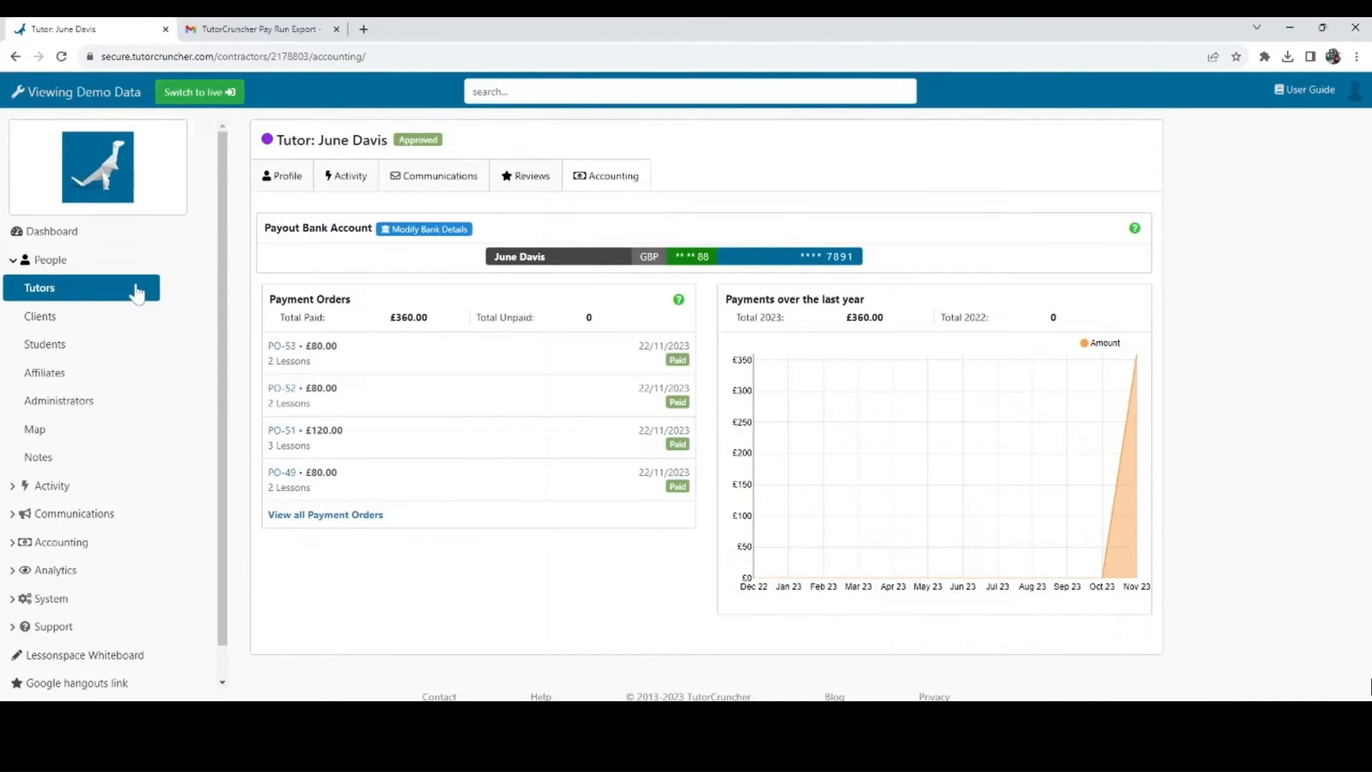
Regenerate the draft payment orders, including items not associated with a paid Invoice.
{"action": "left_click", "coordinate": [115, 545]}
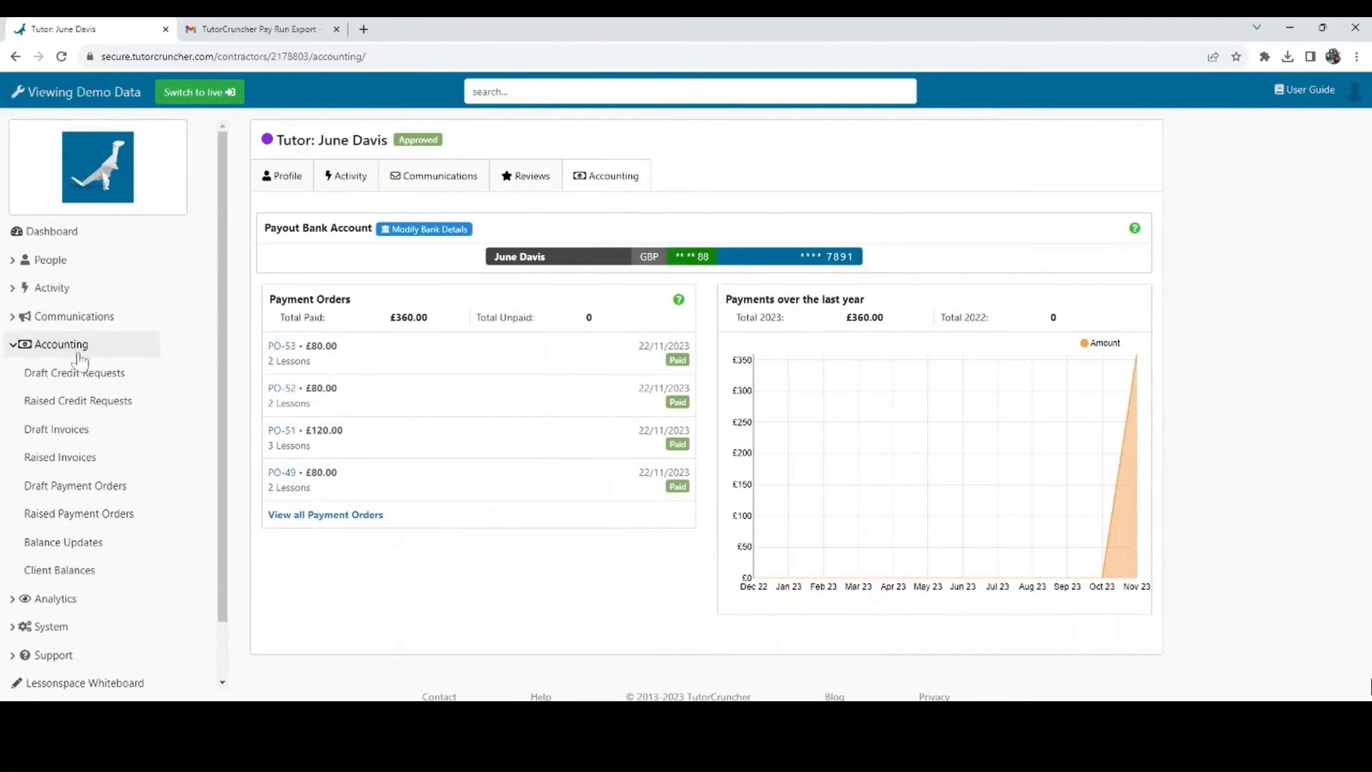
{"action": "left_click", "coordinate": [103, 490]}
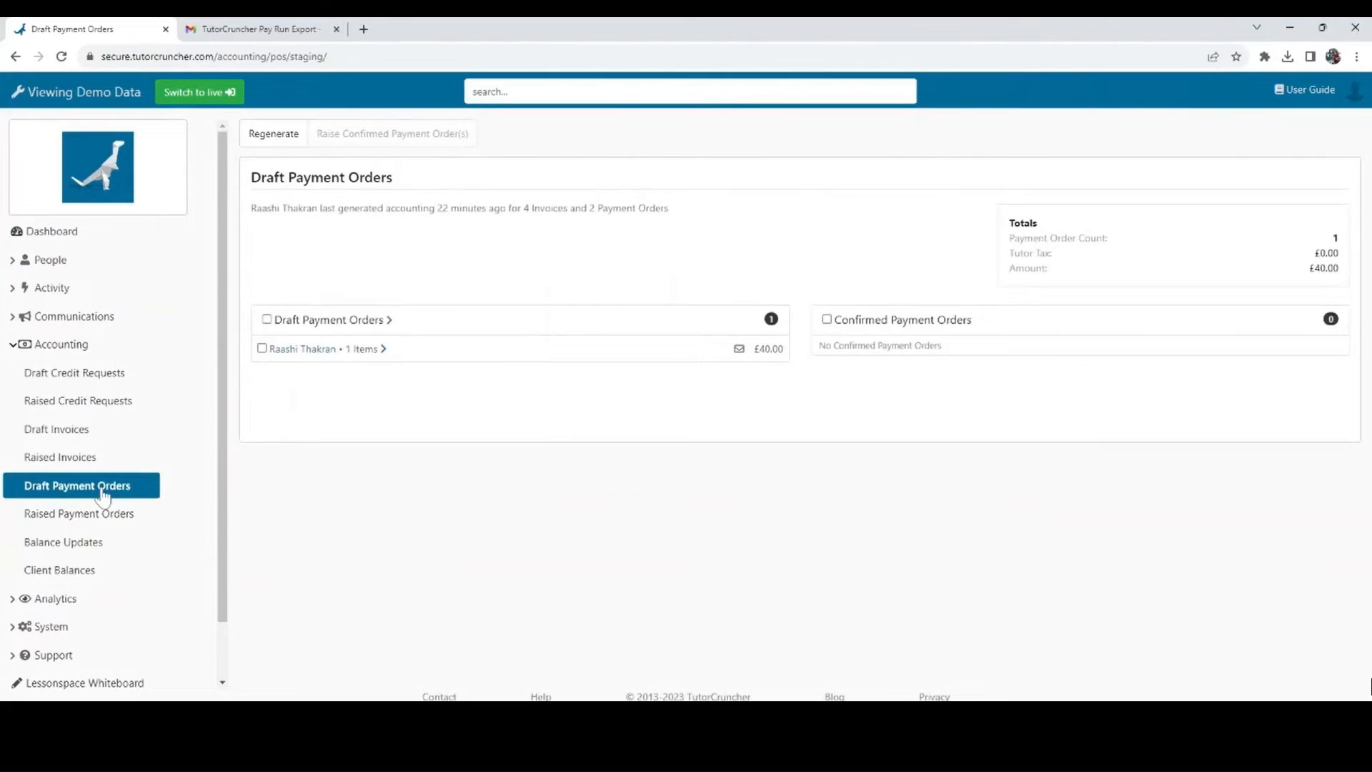
{"action": "left_click", "coordinate": [275, 133]}
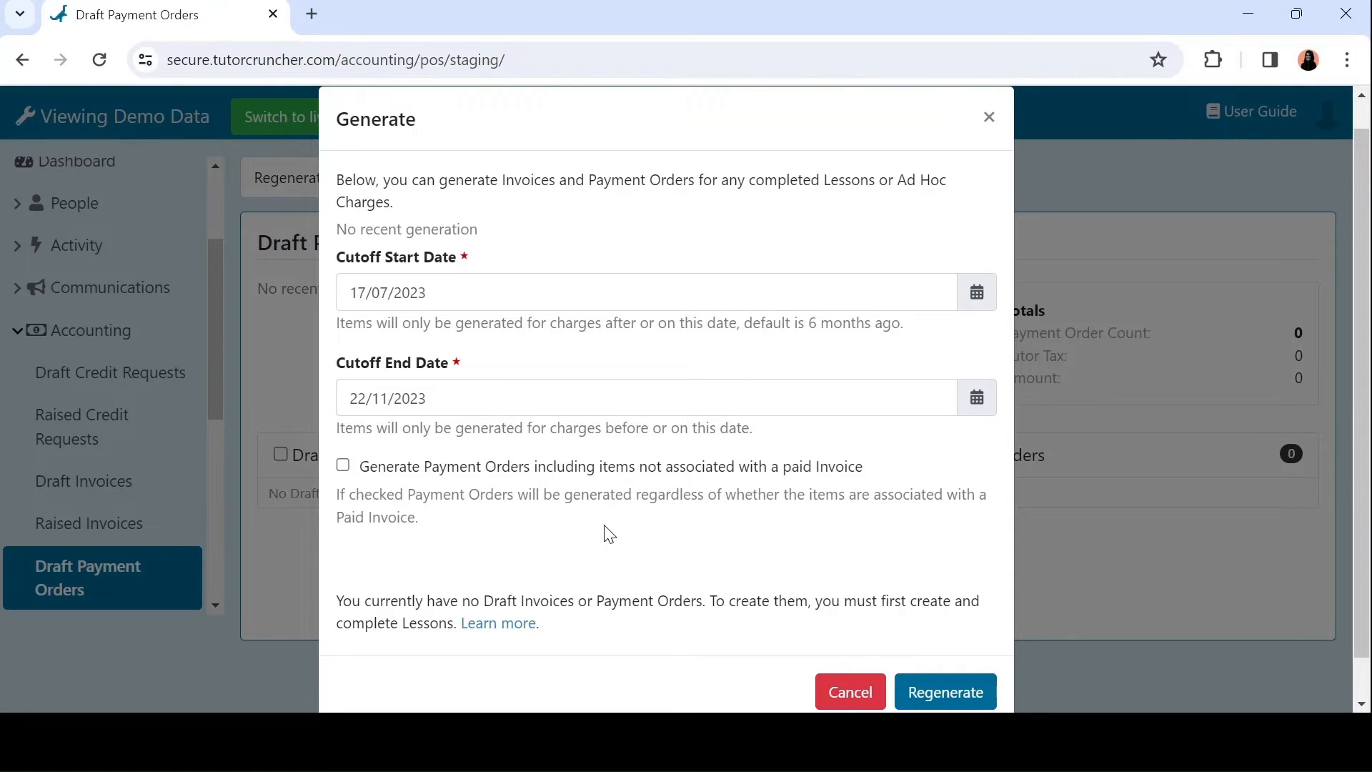
{"action": "left_click", "coordinate": [349, 463]}
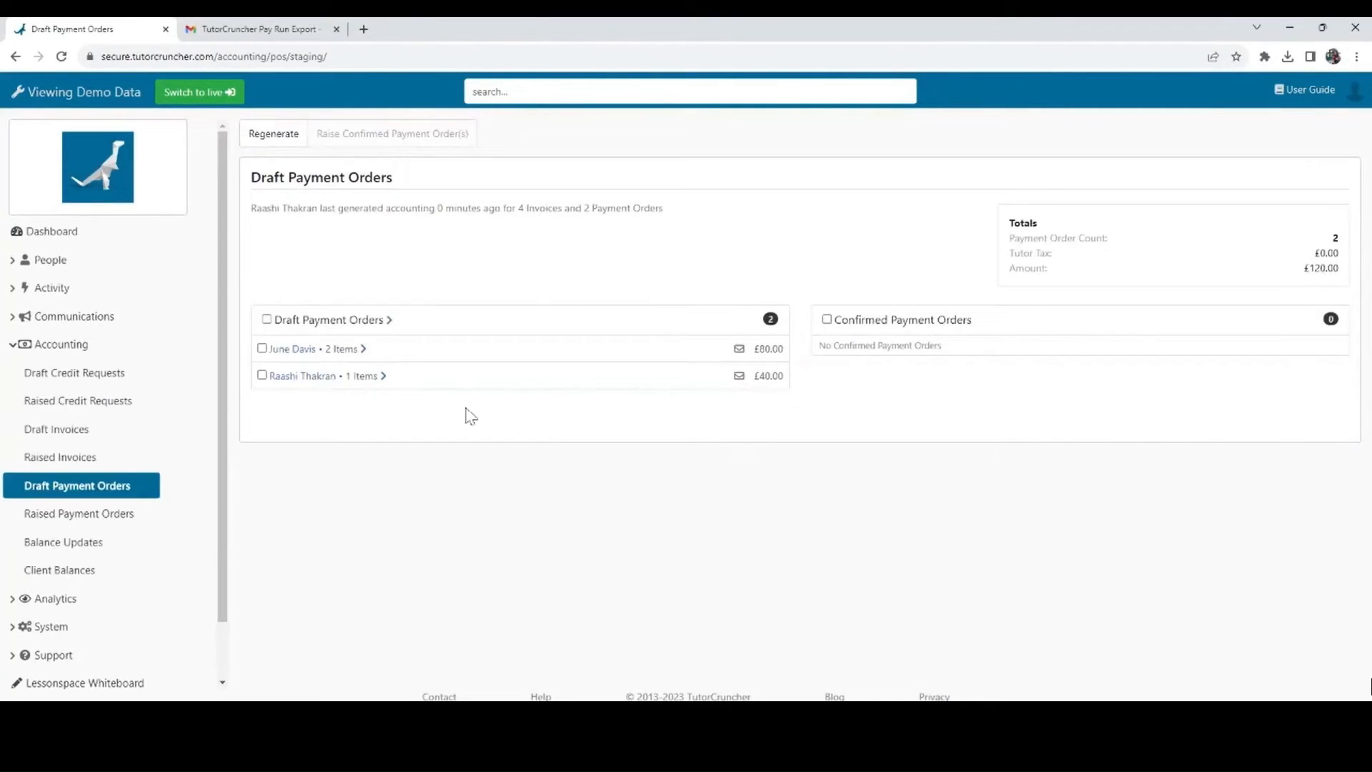
Confirm the tutor's two-item draft payment order and raise the confirmed payment order.
{"action": "left_click", "coordinate": [291, 349]}
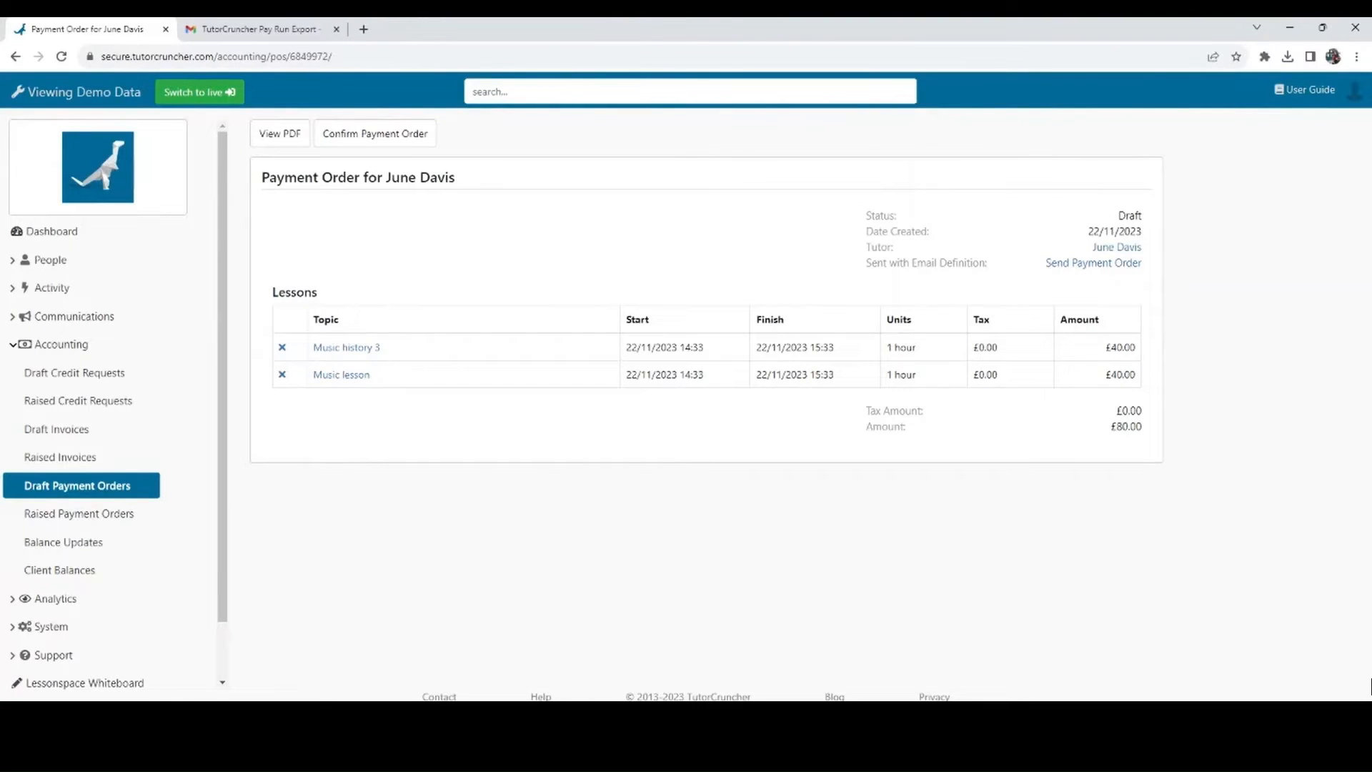
{"action": "left_click", "coordinate": [363, 141]}
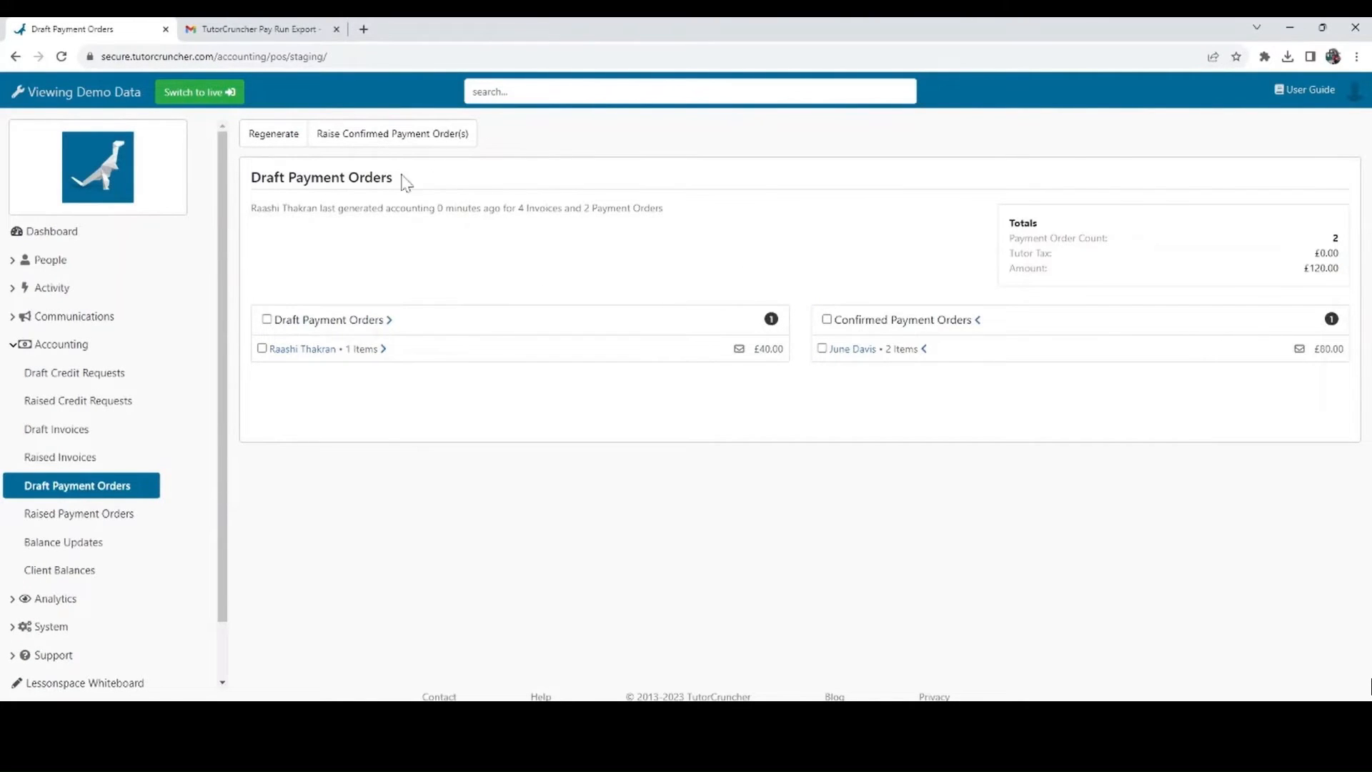
{"action": "left_click", "coordinate": [398, 141]}
{"action": "left_click", "coordinate": [857, 275]}
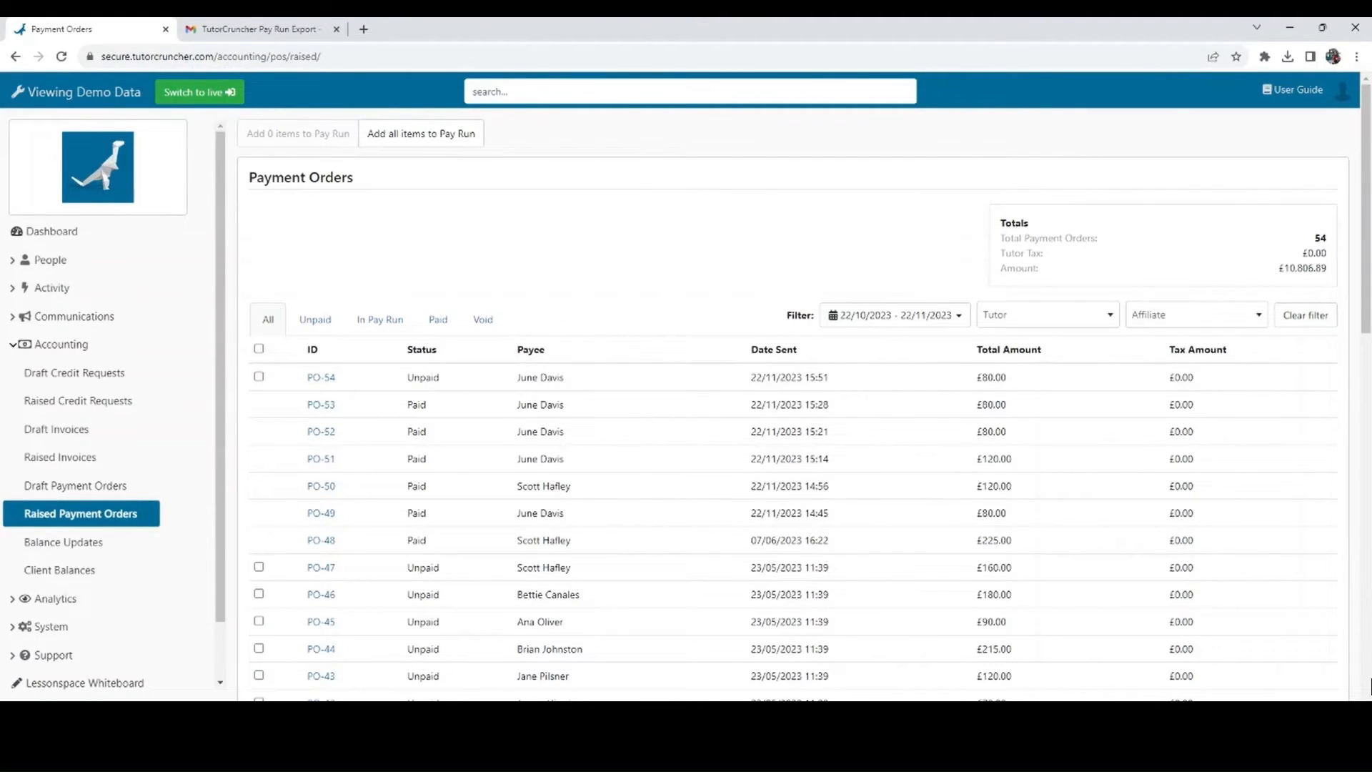
Add the newest unpaid raised payment order to the Pay Run and generate the Pay Run export.
{"action": "left_click", "coordinate": [258, 377]}
{"action": "left_click", "coordinate": [300, 140]}
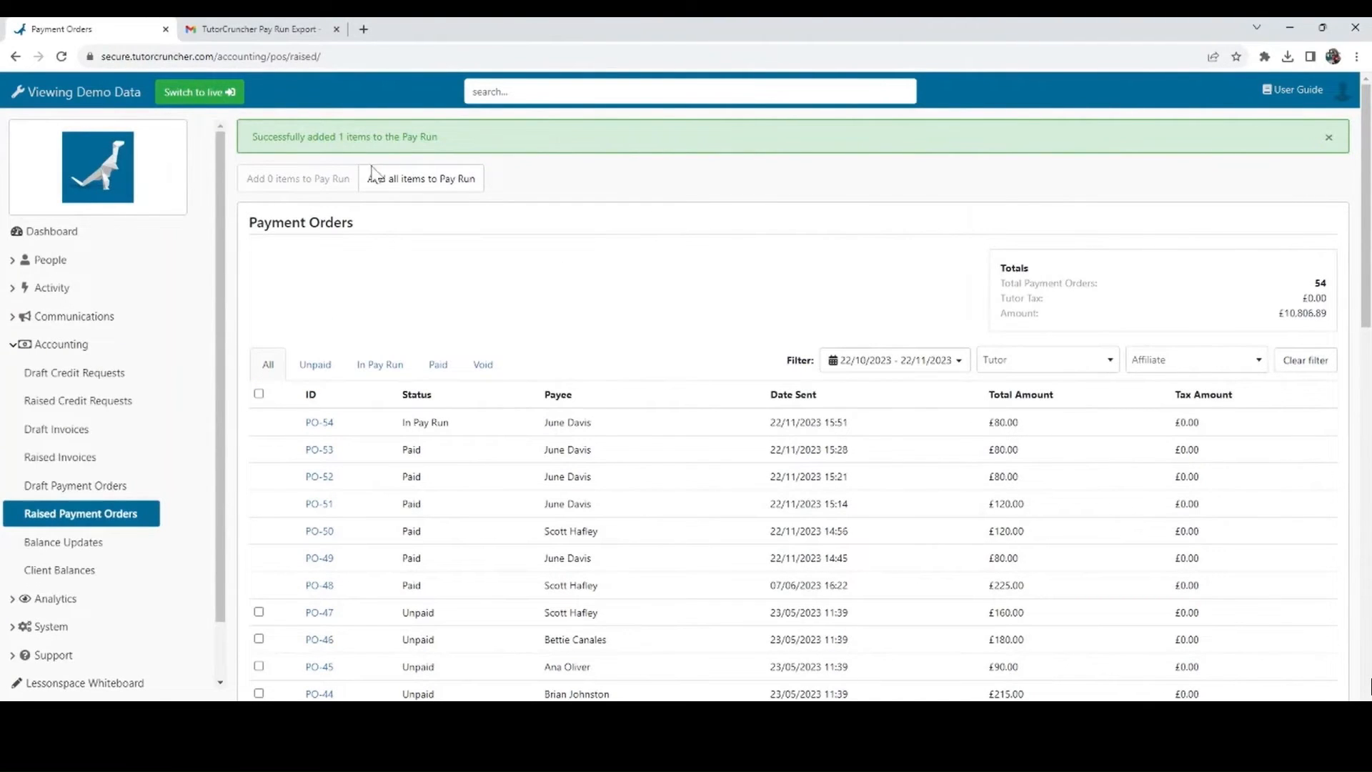
{"action": "left_click", "coordinate": [391, 366]}
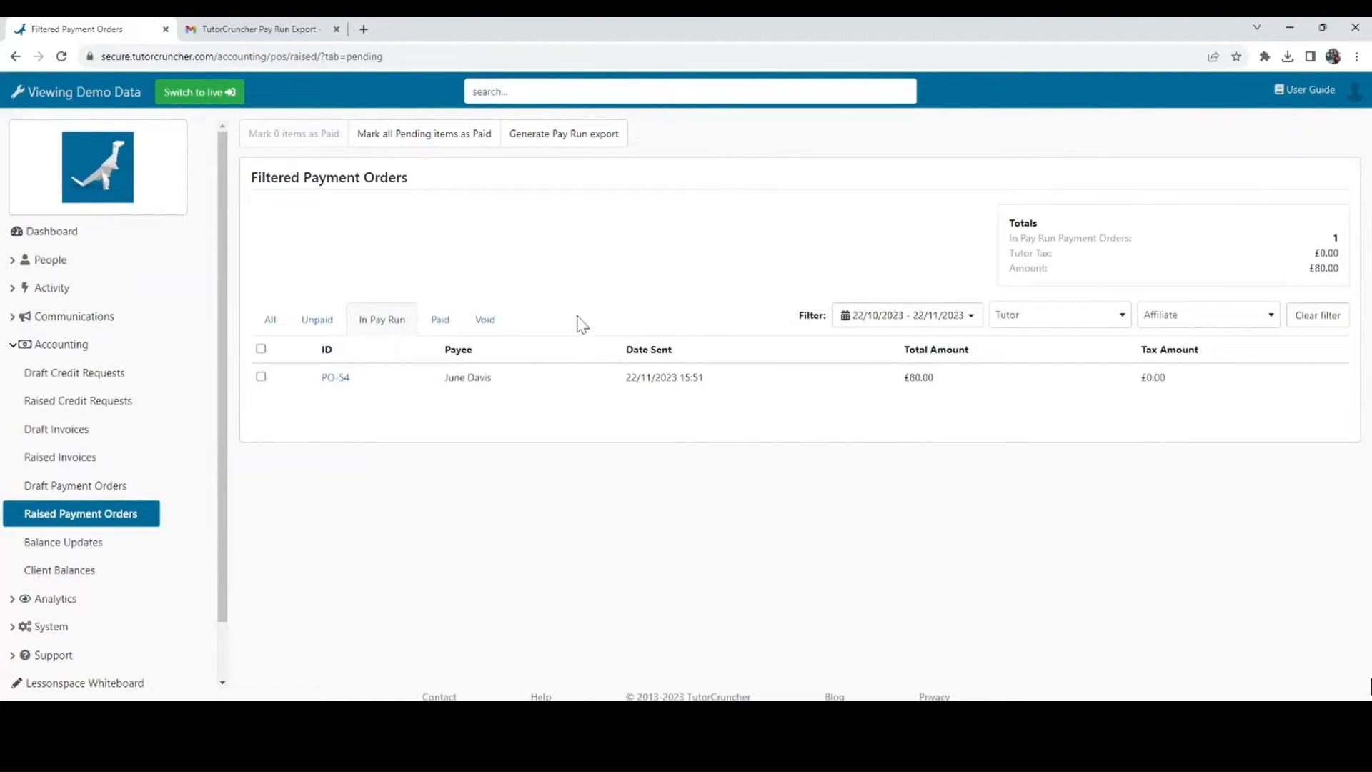
{"action": "left_click", "coordinate": [560, 143]}
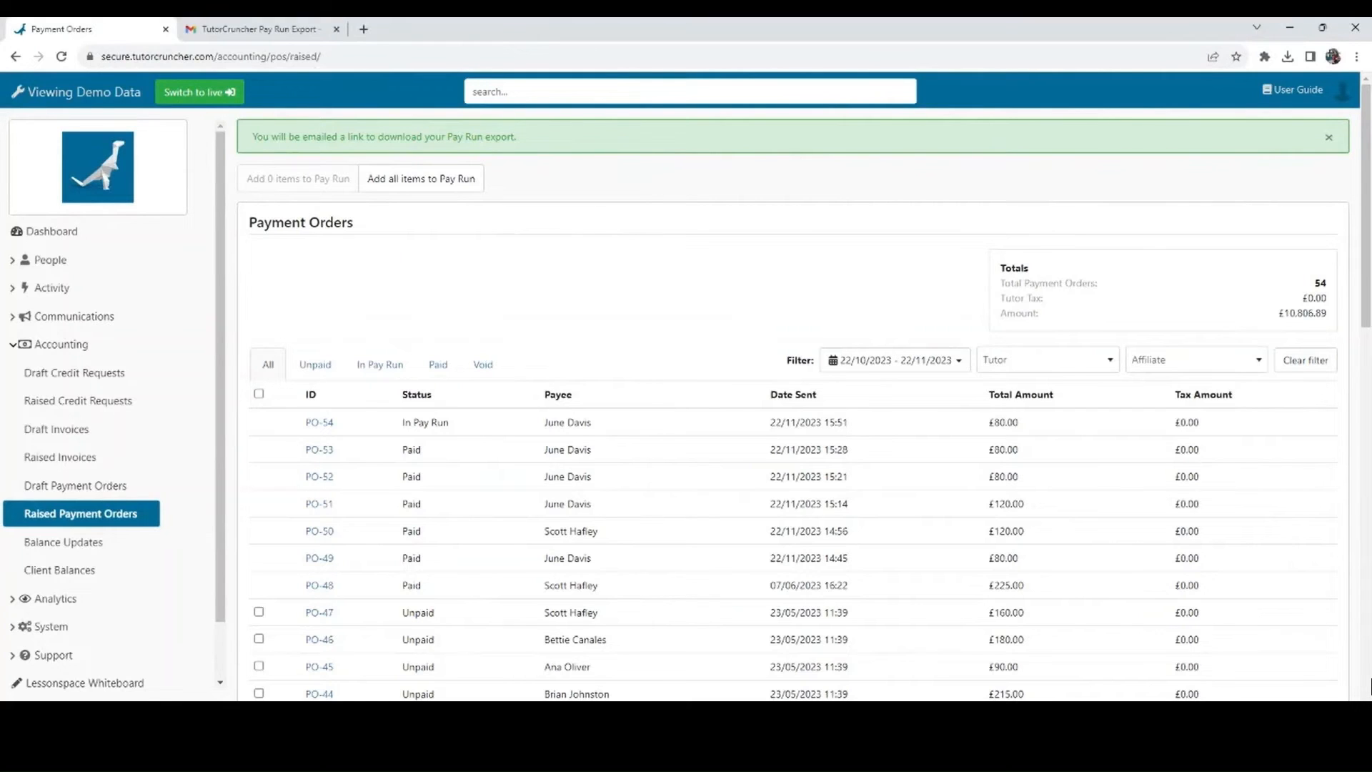
Switch to Gmail, follow the Pay Run Export link in the newest TutorCruncher message and download the export.
{"action": "left_click", "coordinate": [248, 33]}
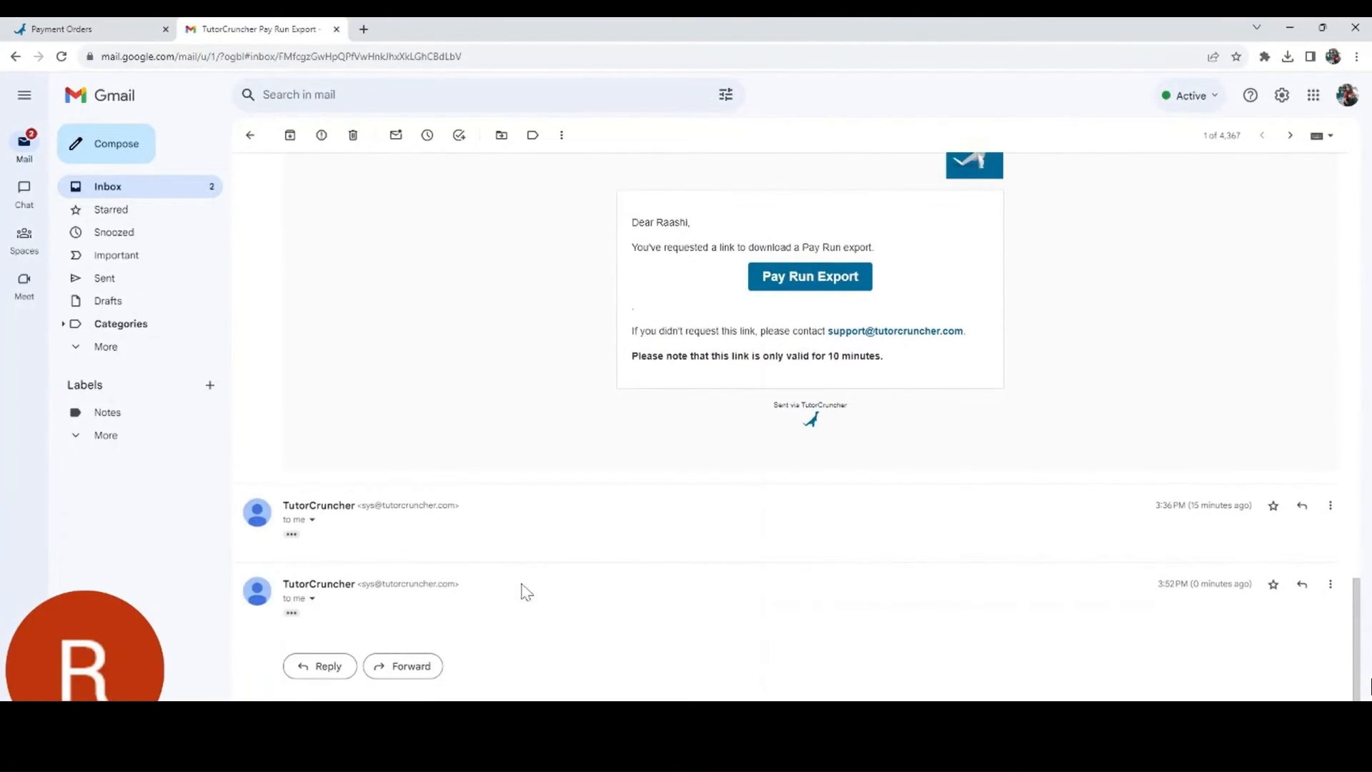
{"action": "left_click", "coordinate": [292, 618]}
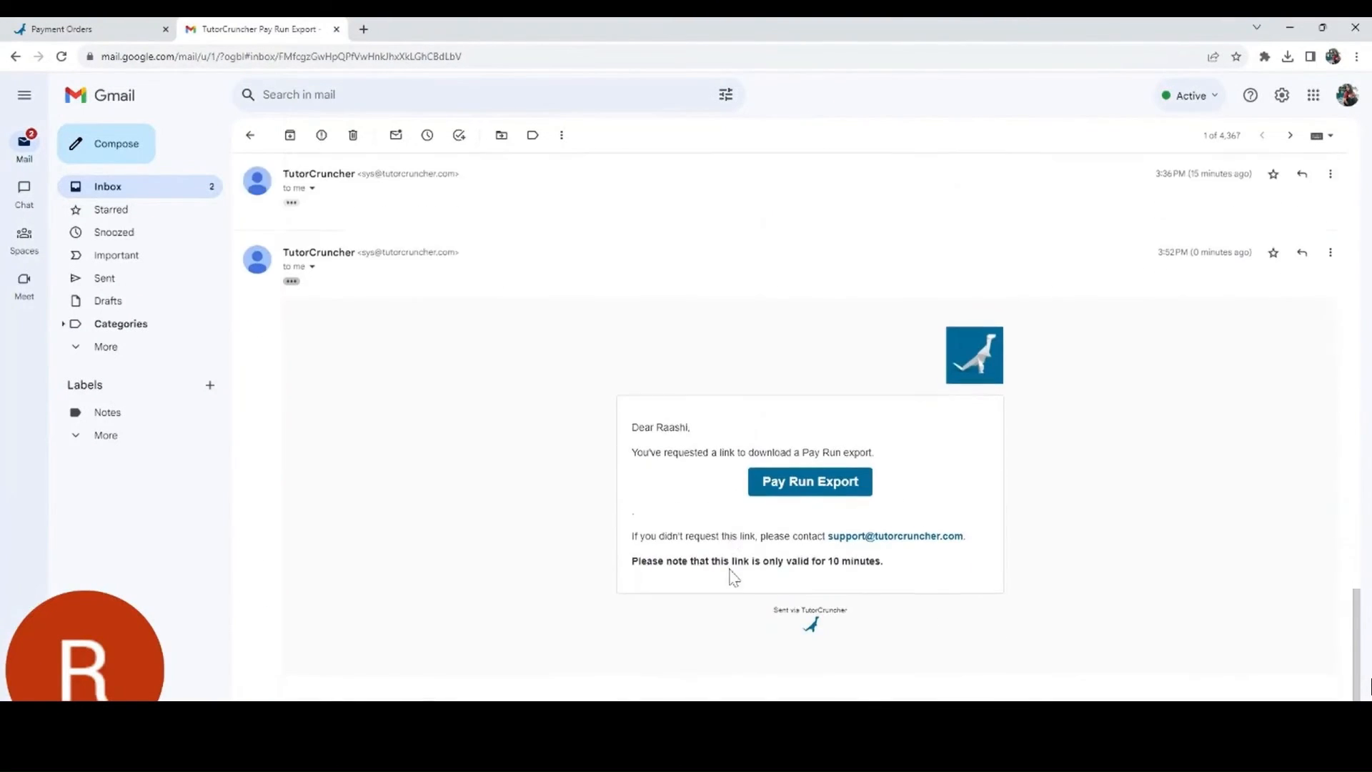
{"action": "left_click", "coordinate": [815, 445]}
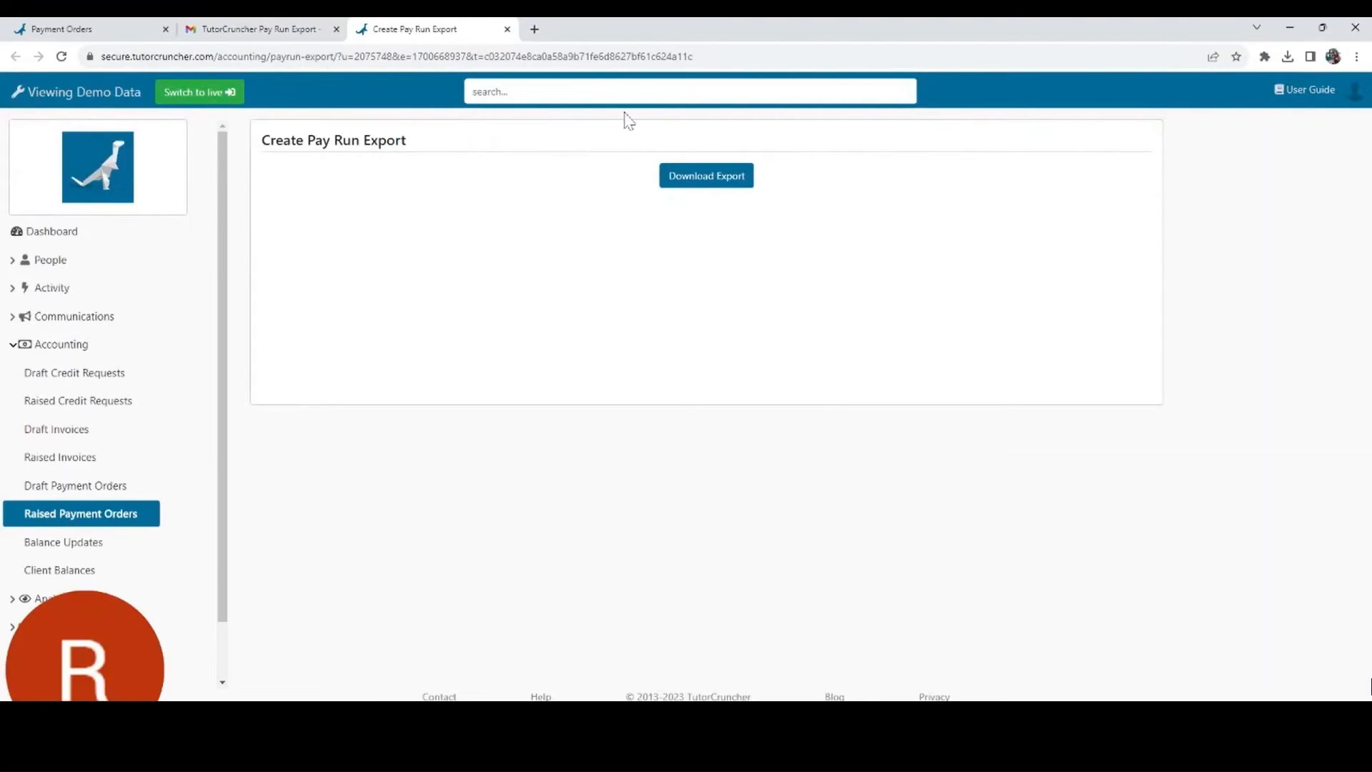
{"action": "left_click", "coordinate": [726, 182]}
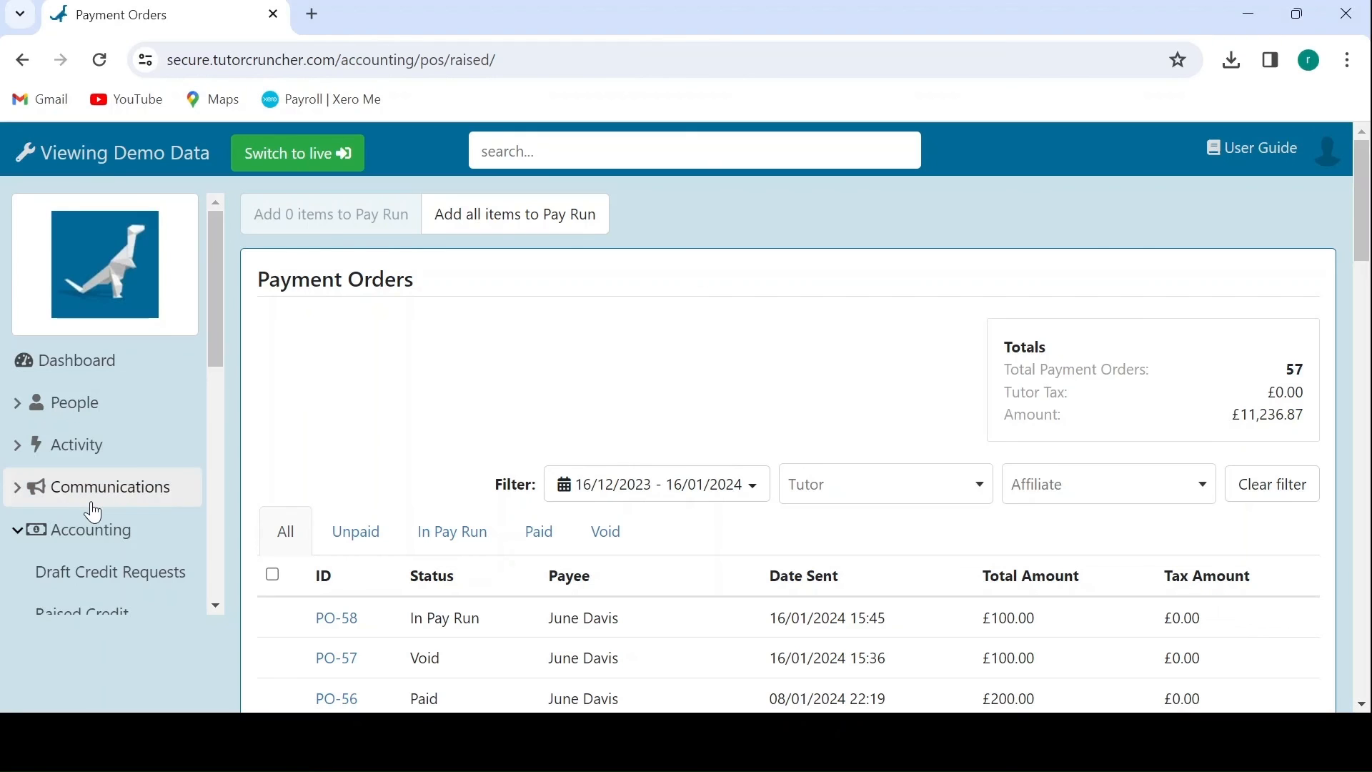
Mark the raised payment order in the Pay Run as paid, with Bank Transfer as the payment method.
{"action": "scroll", "coordinate": [93, 512], "scroll_direction": "down", "scroll_amount": 4}
{"action": "scroll", "coordinate": [93, 512], "scroll_direction": "down", "scroll_amount": 1}
{"action": "left_click", "coordinate": [124, 500]}
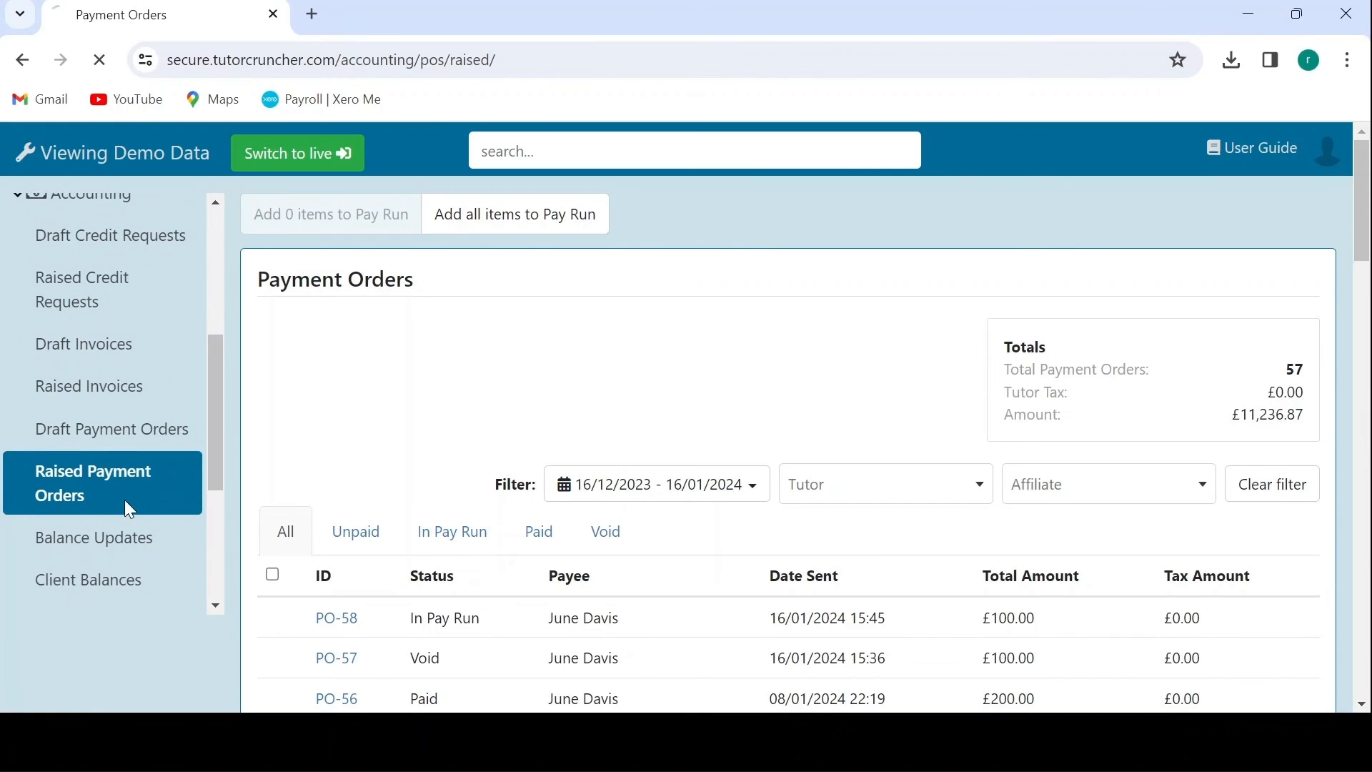
{"action": "left_click", "coordinate": [428, 532]}
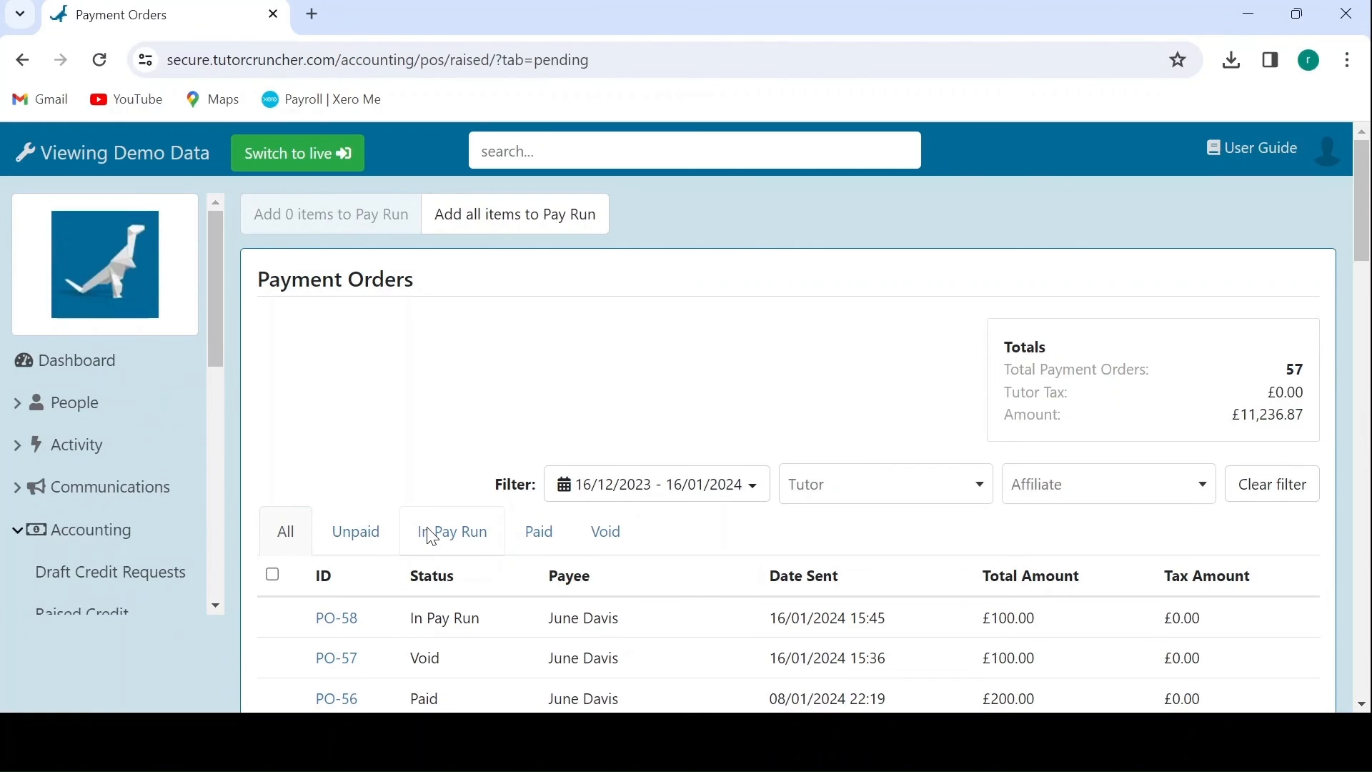
{"action": "left_click", "coordinate": [273, 617]}
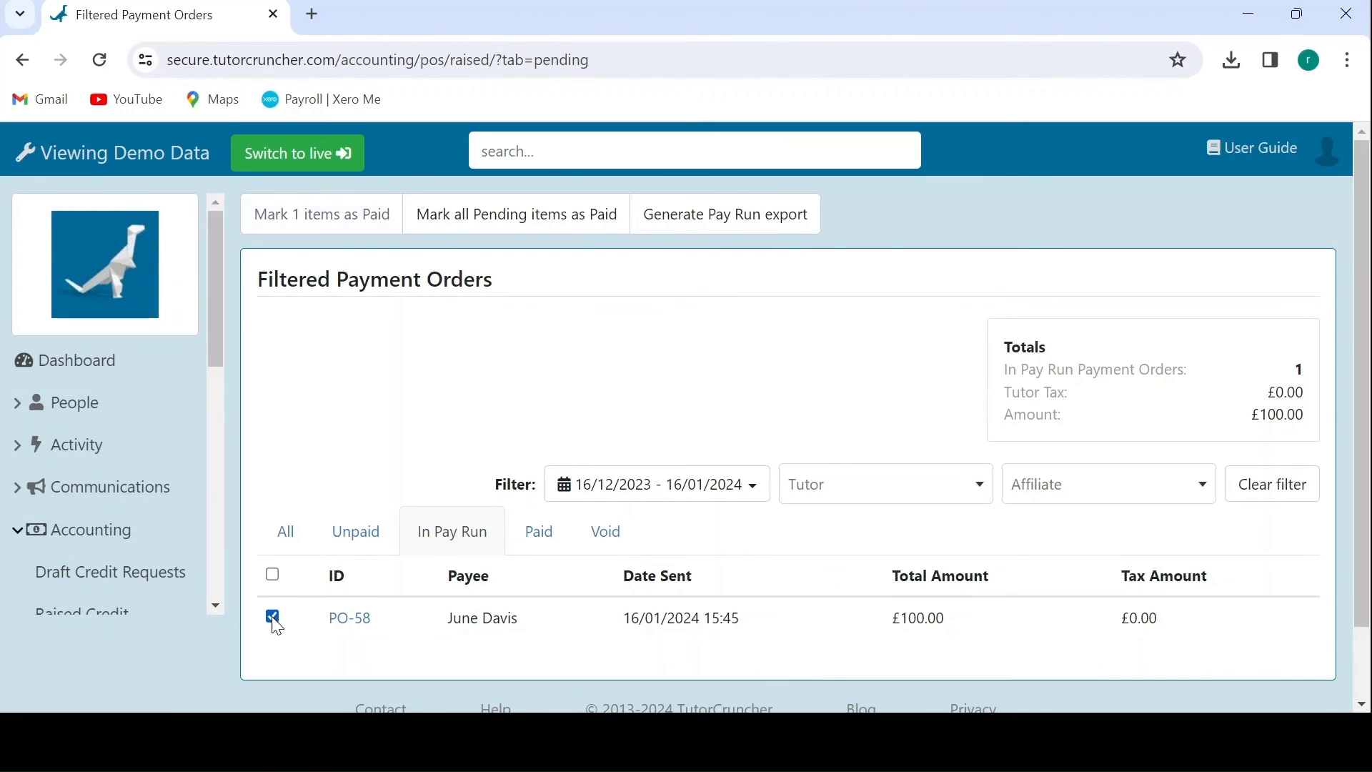
{"action": "left_click", "coordinate": [346, 230]}
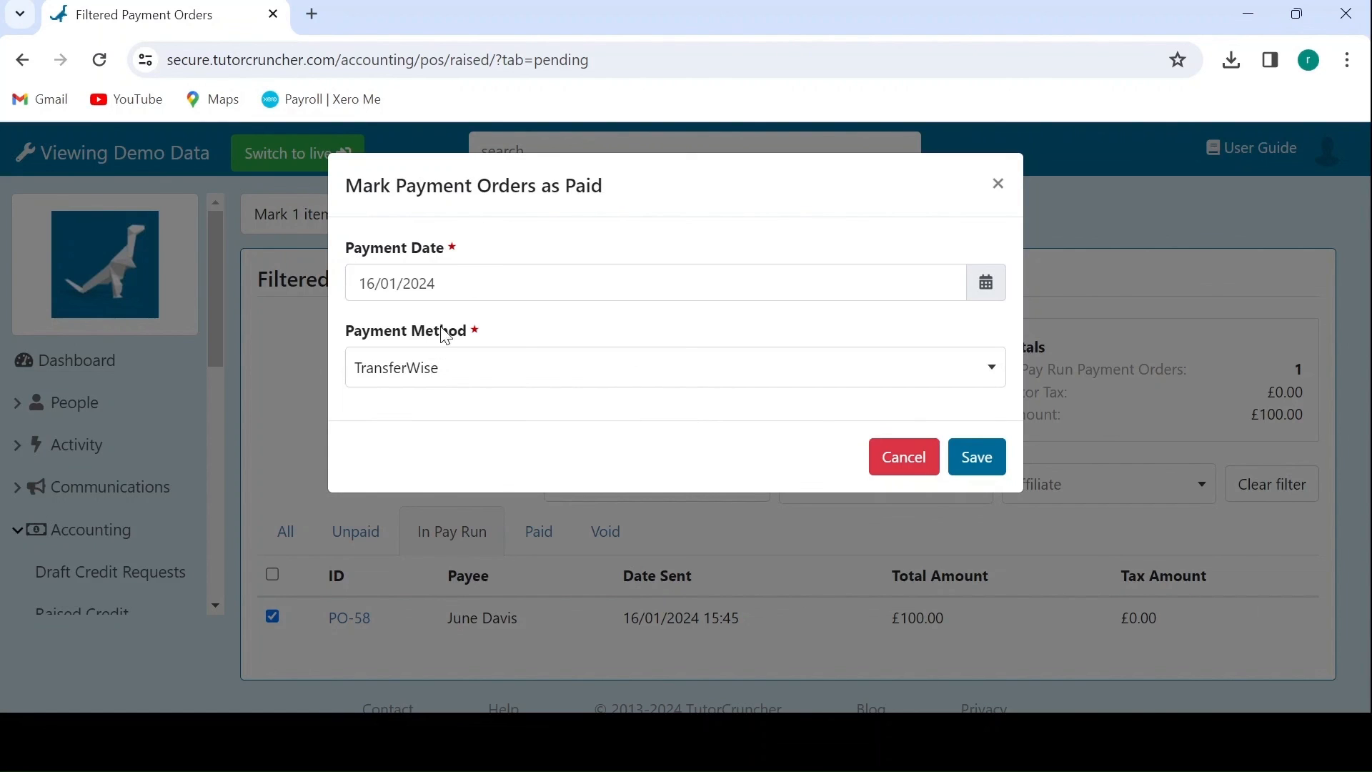
{"action": "left_click", "coordinate": [558, 378]}
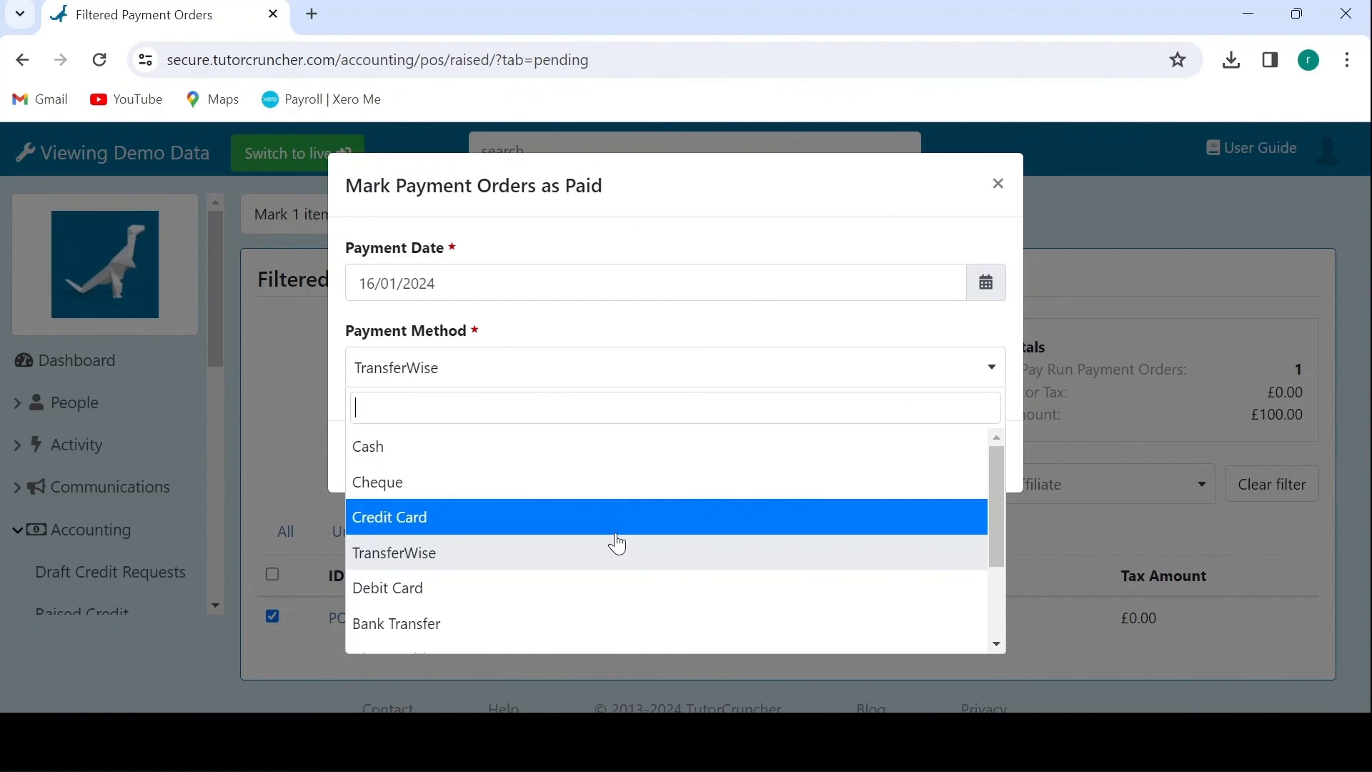
{"action": "scroll", "coordinate": [615, 547], "scroll_direction": "down", "scroll_amount": 2}
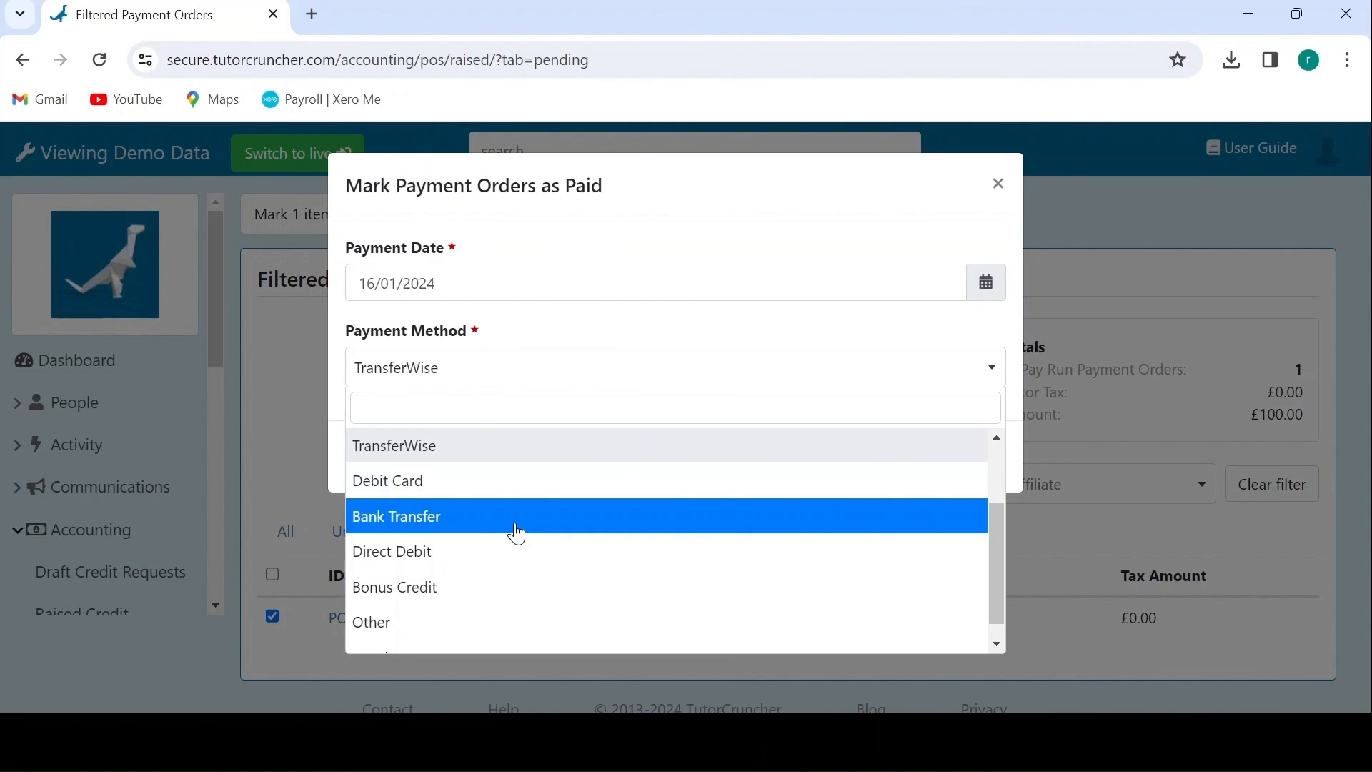
{"action": "left_click", "coordinate": [537, 518]}
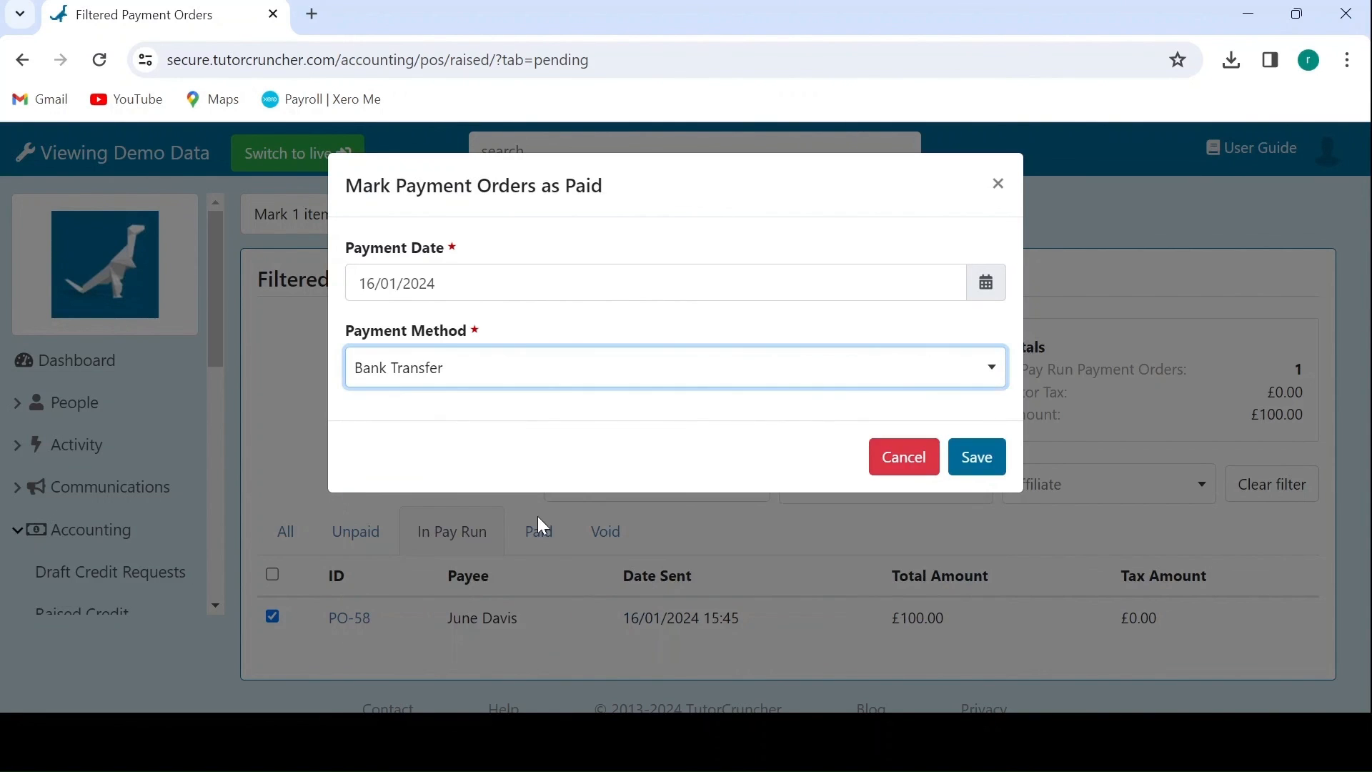
{"action": "left_click", "coordinate": [975, 457]}
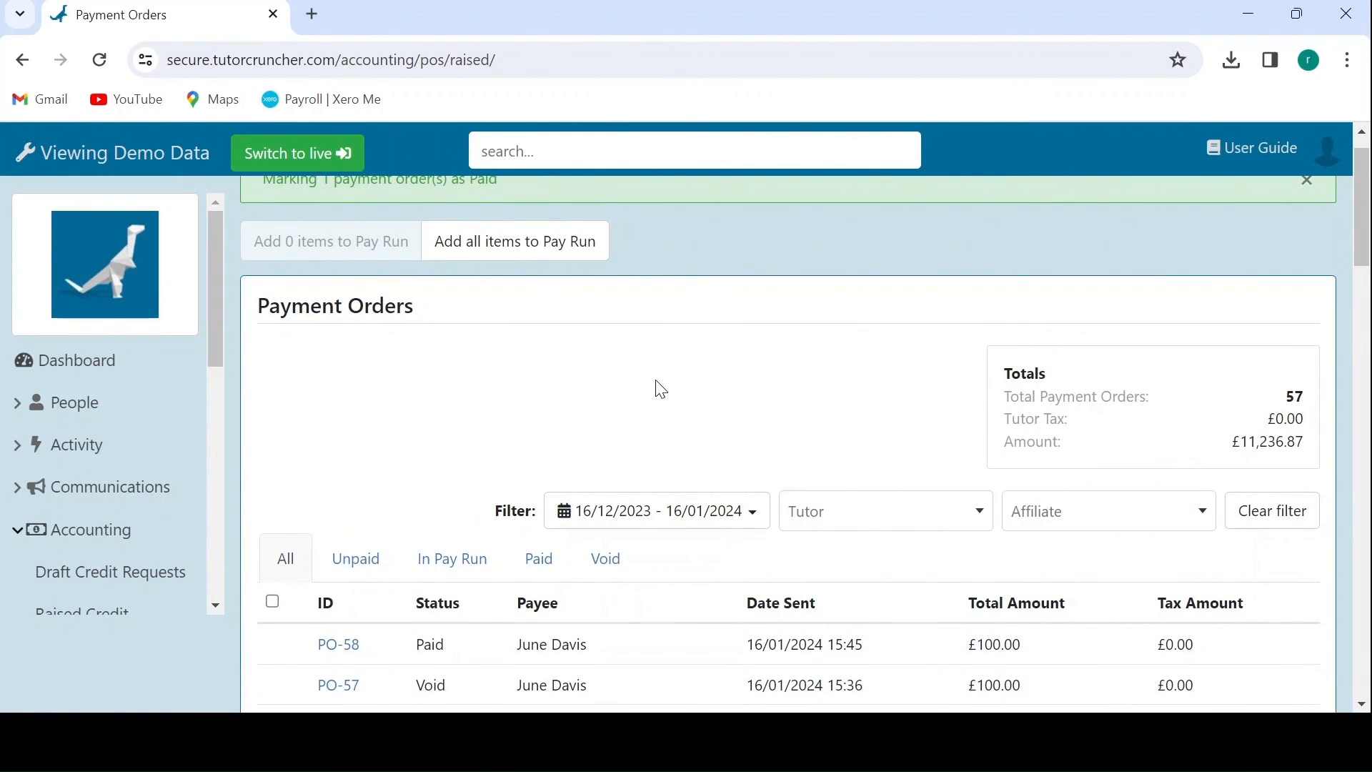
{"action": "scroll", "coordinate": [661, 389], "scroll_direction": "down", "scroll_amount": 2}
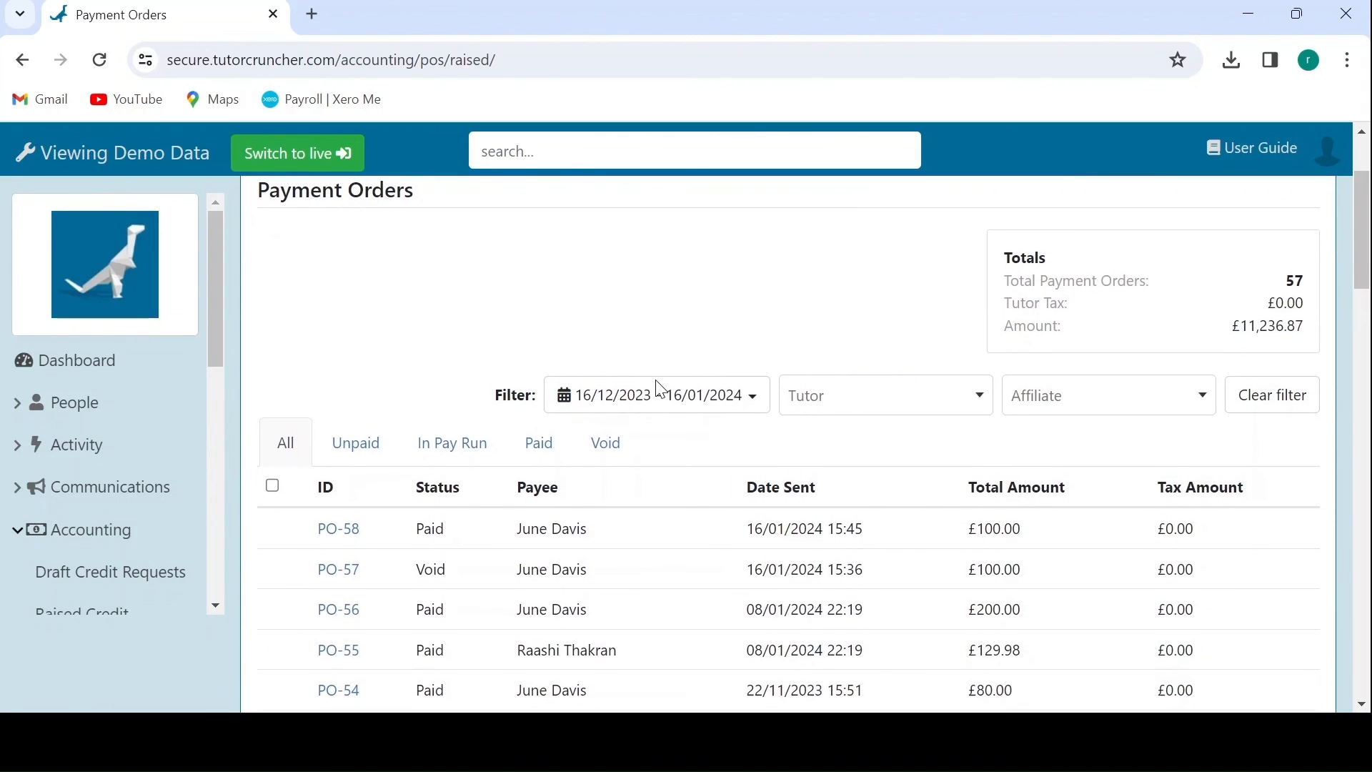